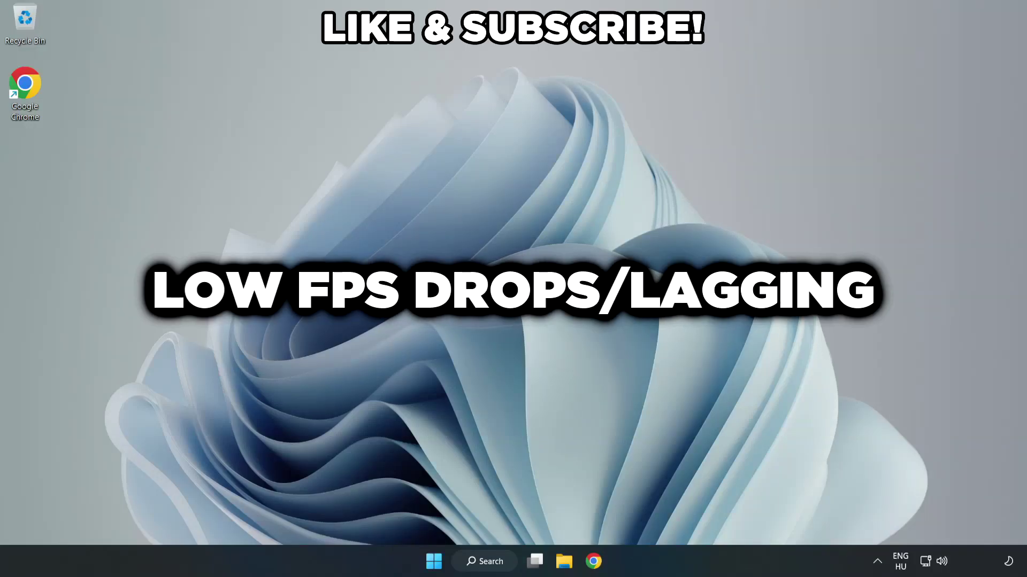
Step: Search Windows for 'edit power plan' and open the Edit power plan result
left_click(493, 566)
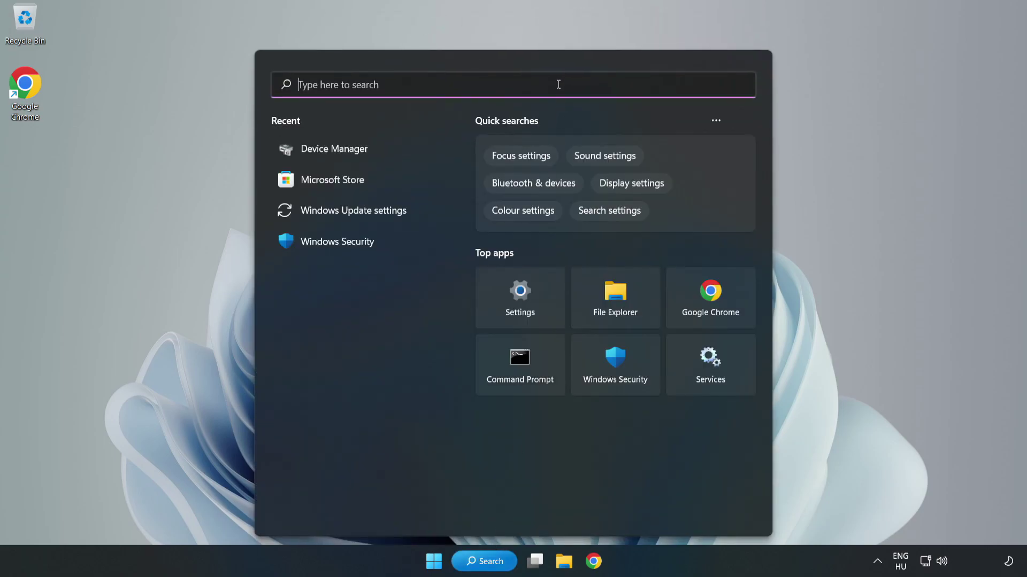
type("edit")
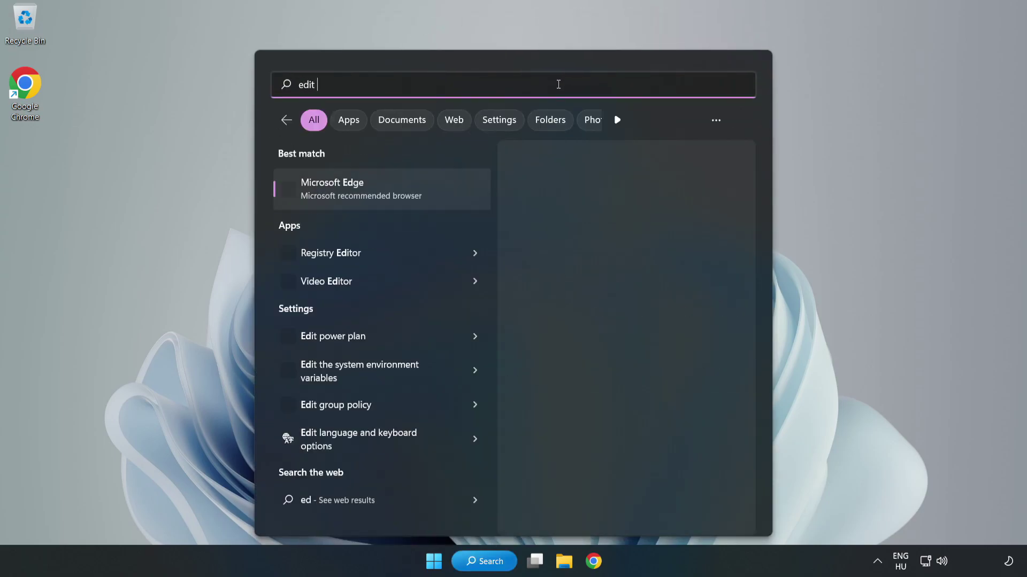
type(" power plan")
type("wer")
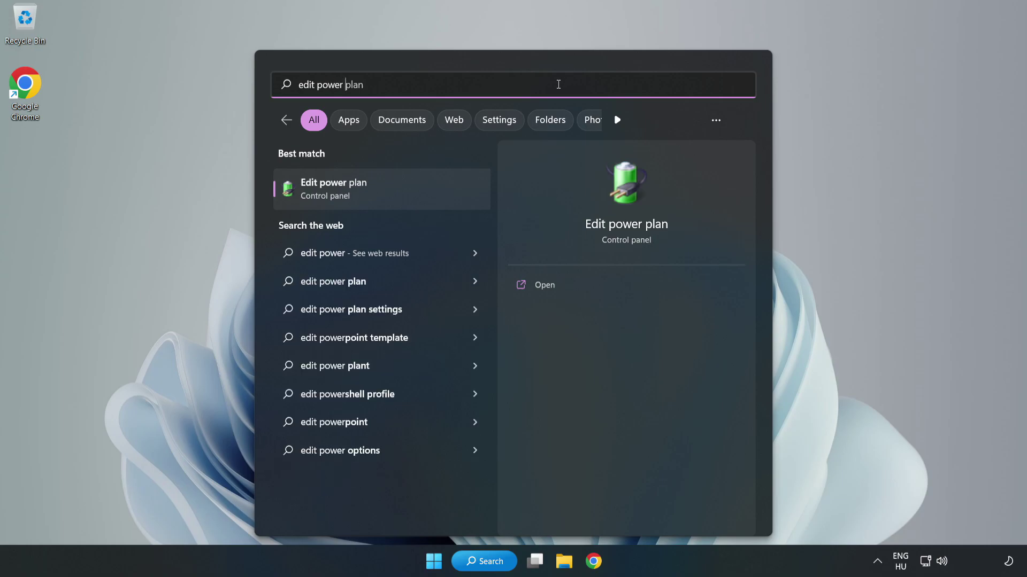
type(" plan")
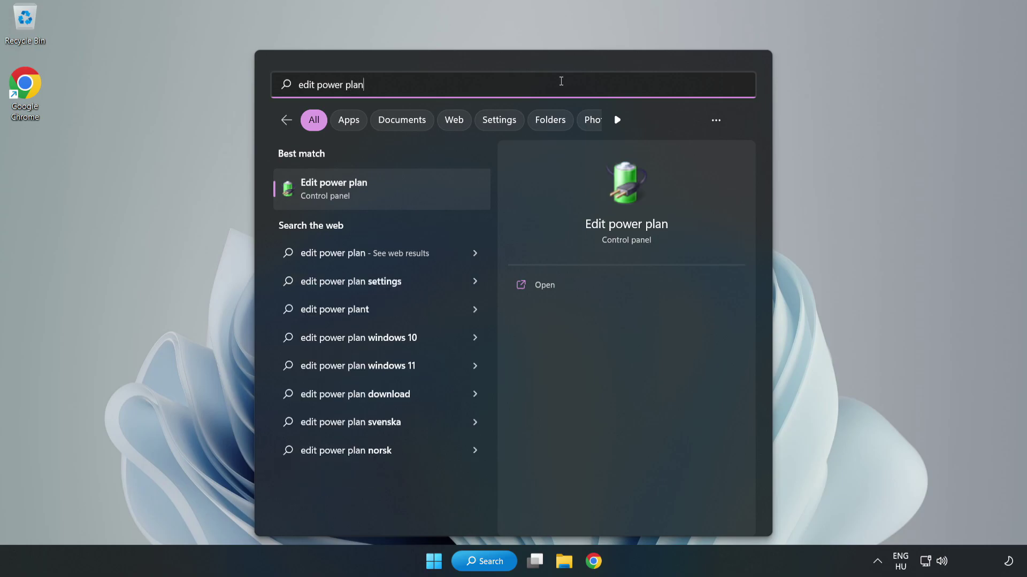
left_click(387, 193)
Step: Make High performance the active power plan in Power Options, then close the window
left_click(387, 193)
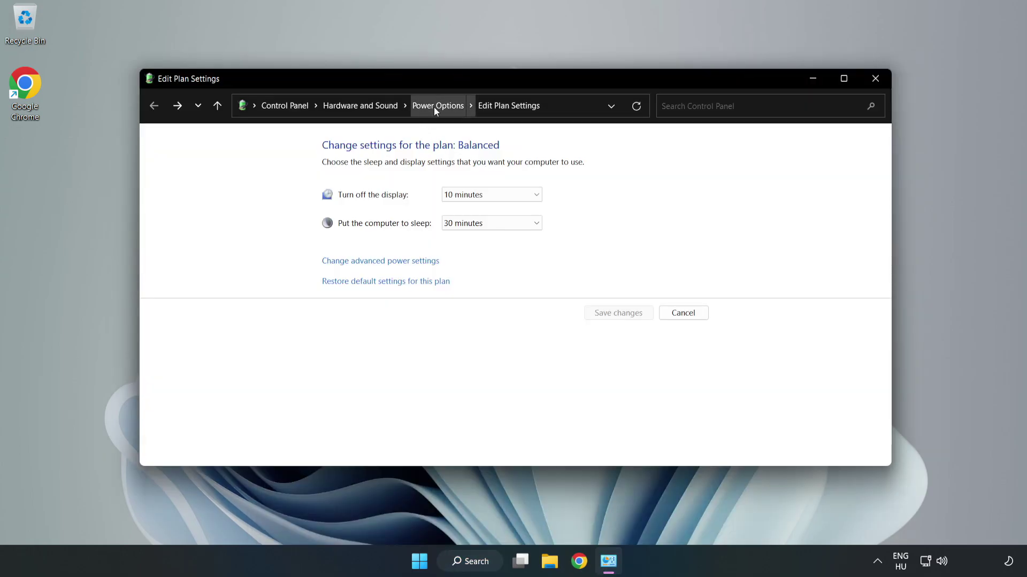
left_click(434, 106)
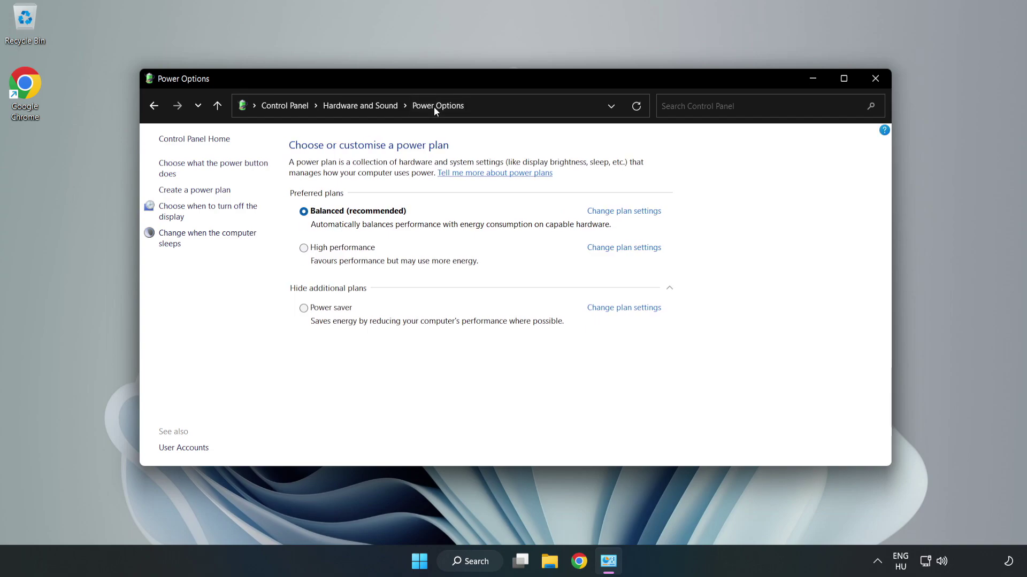
mouse_move(342, 248)
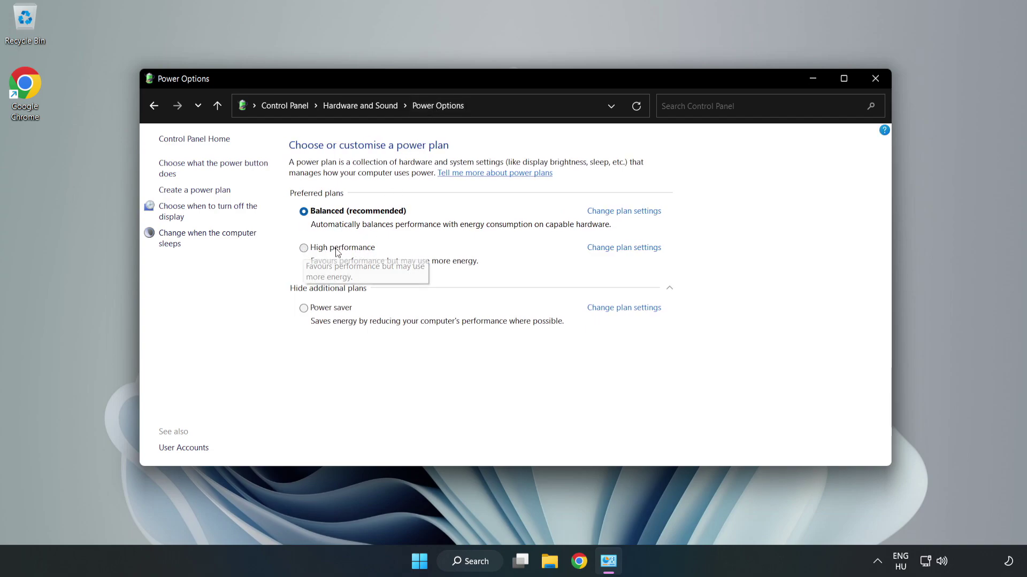
left_click(337, 252)
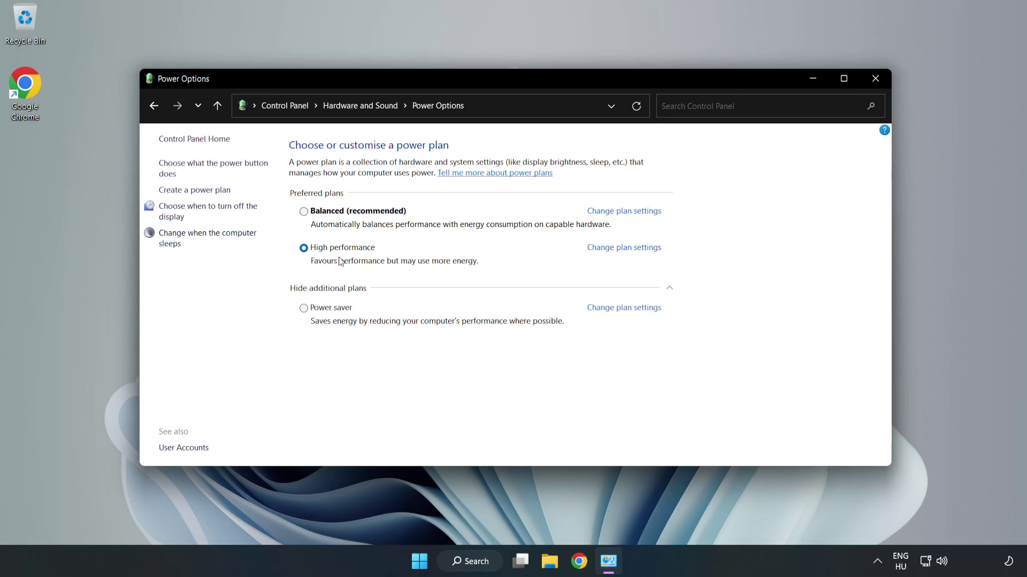
left_click(873, 85)
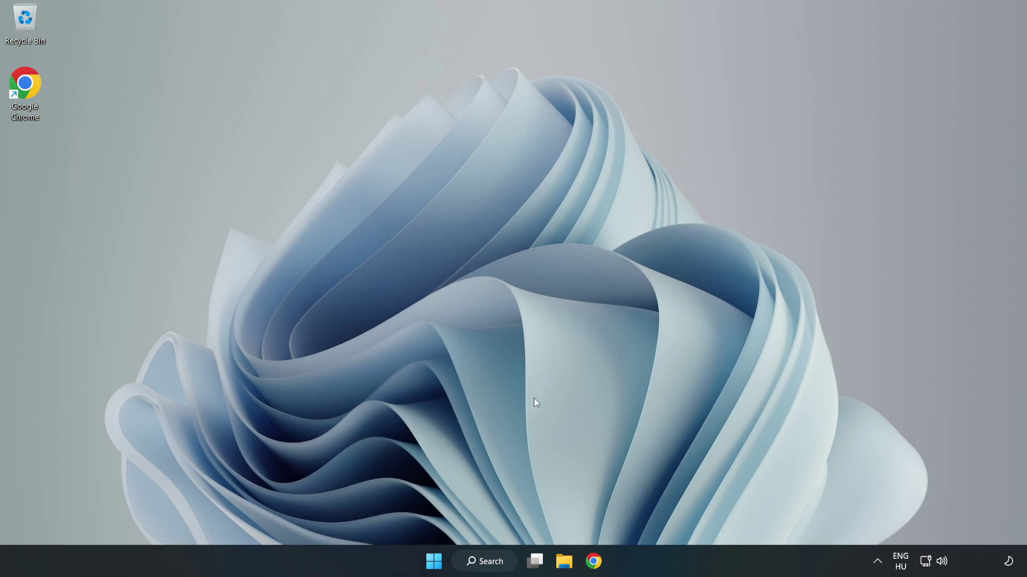
Step: Search Windows for 'device manager' and launch Device Manager
left_click(499, 564)
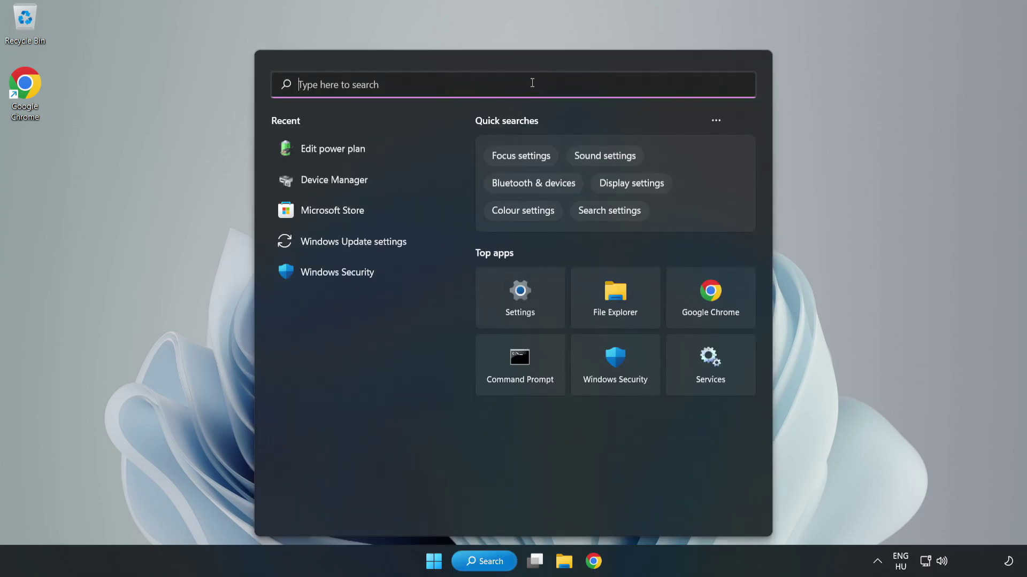
type("device mana")
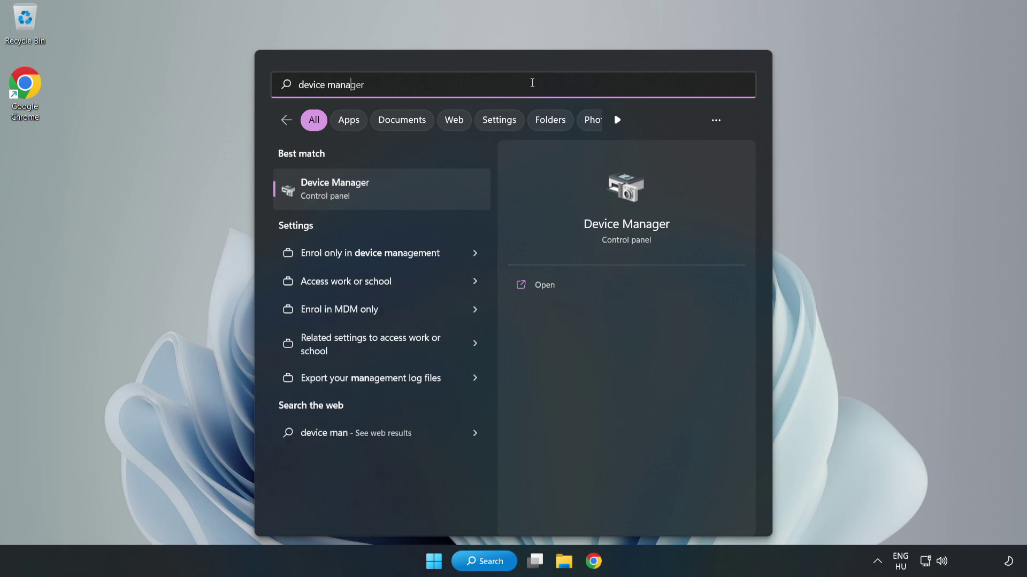
type("ger")
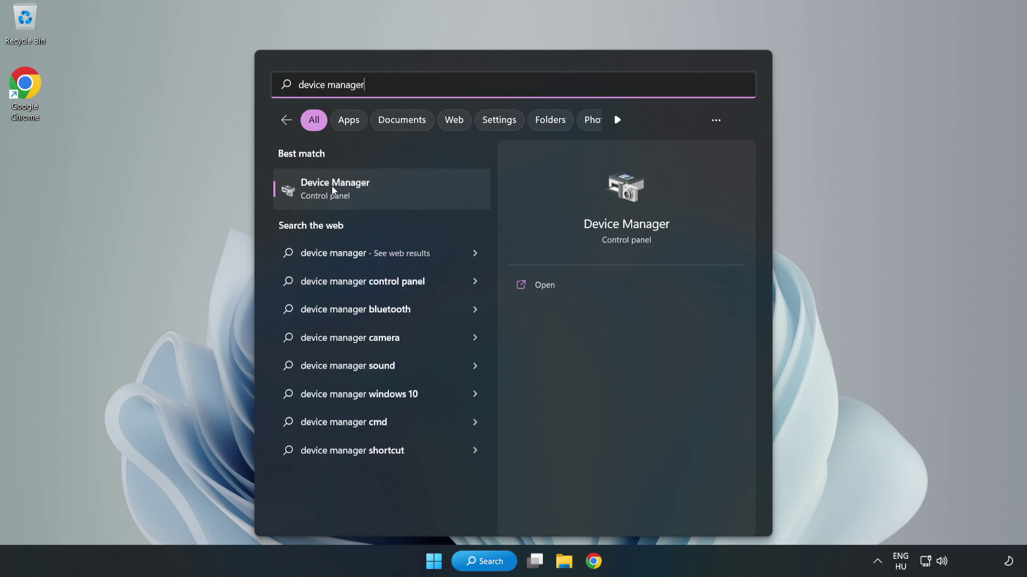
left_click(373, 190)
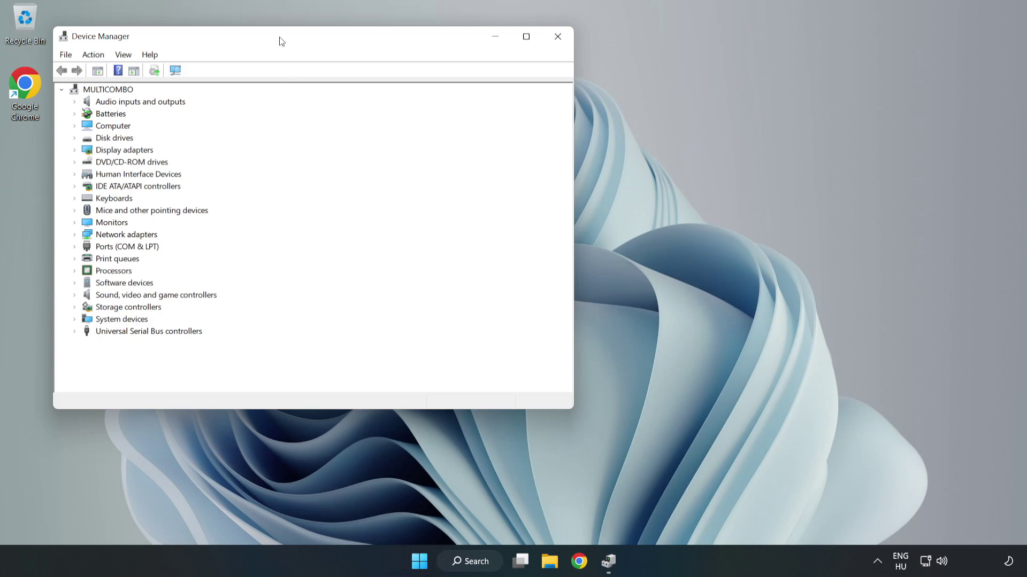
Step: Centre Device Manager, expand Display adapters and select the VMware SVGA 3D adapter
left_click_drag(280, 42, 472, 103)
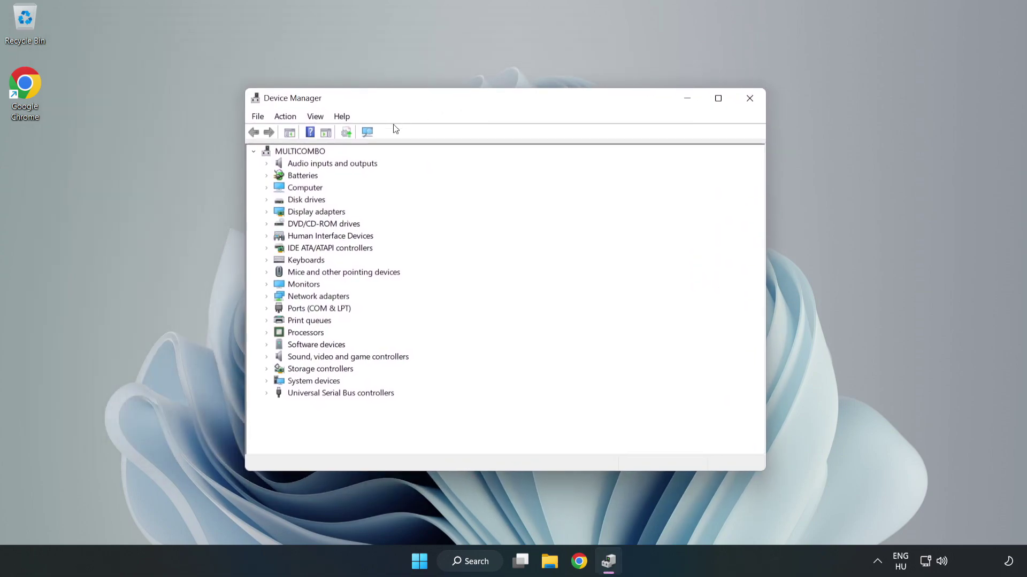
left_click(279, 211)
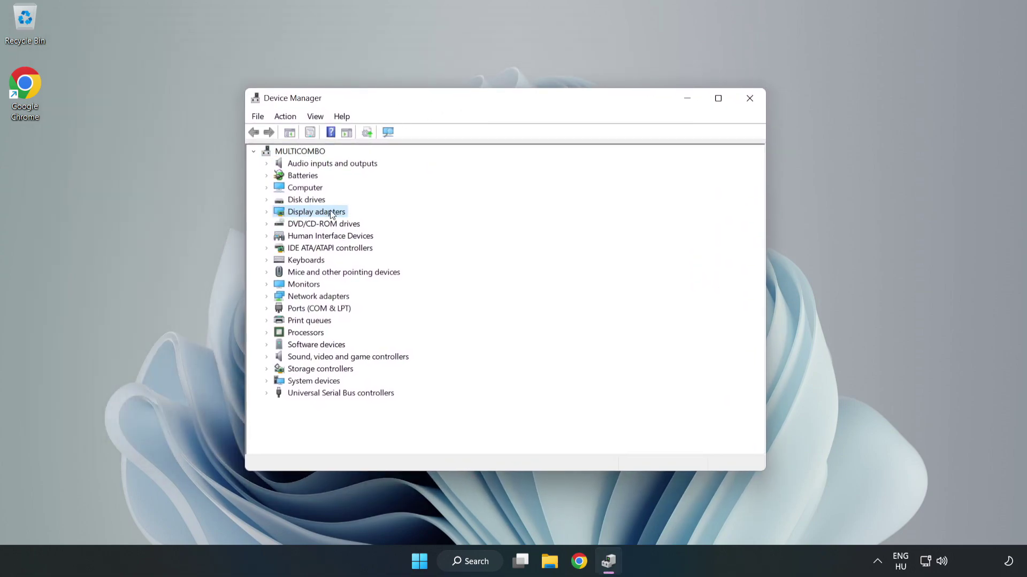
left_click(267, 212)
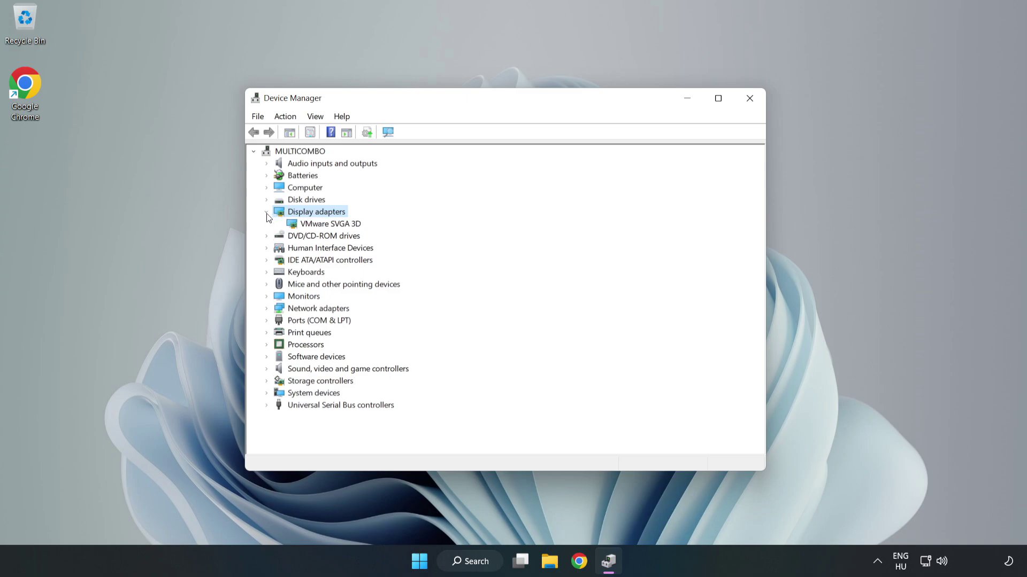
left_click(341, 226)
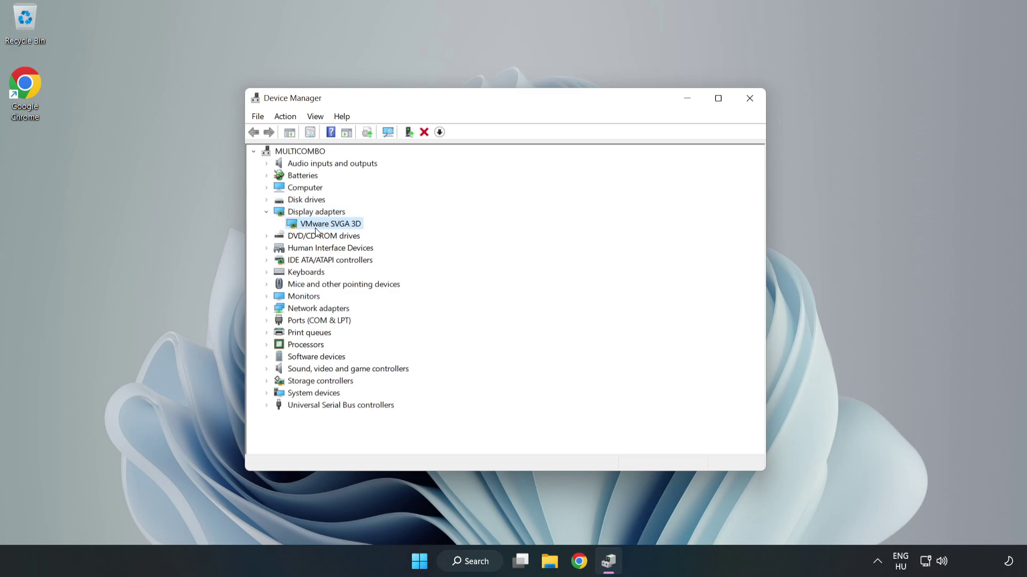
Step: Search automatically for a newer VMware SVGA 3D driver, then close Device Manager
right_click(328, 228)
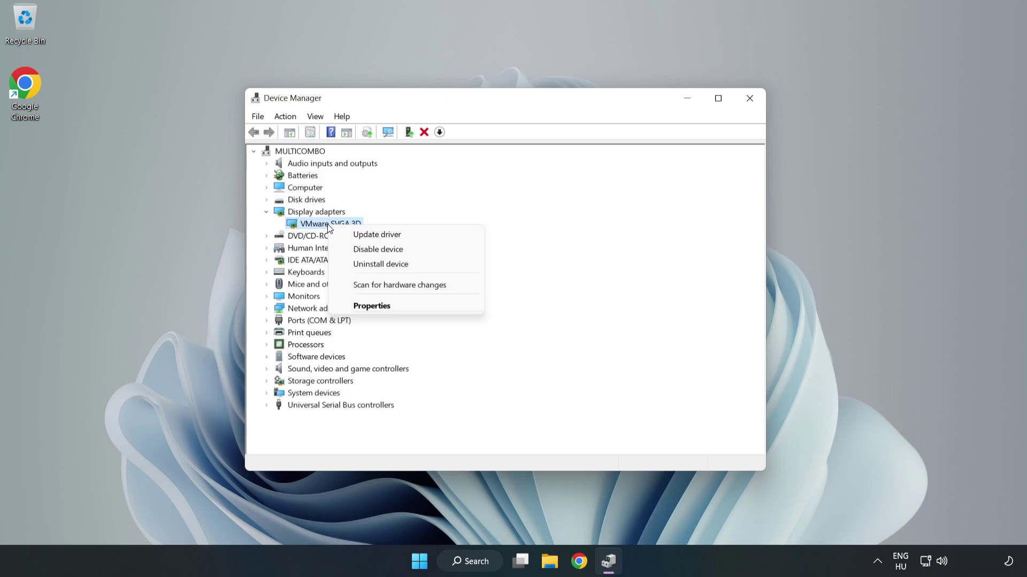
left_click(386, 235)
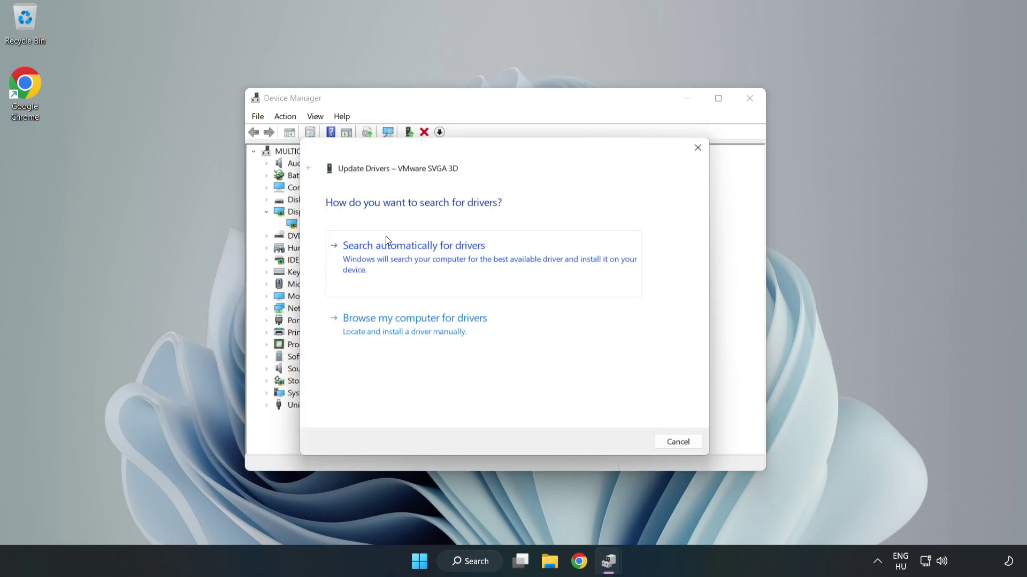
left_click_drag(419, 153, 426, 132)
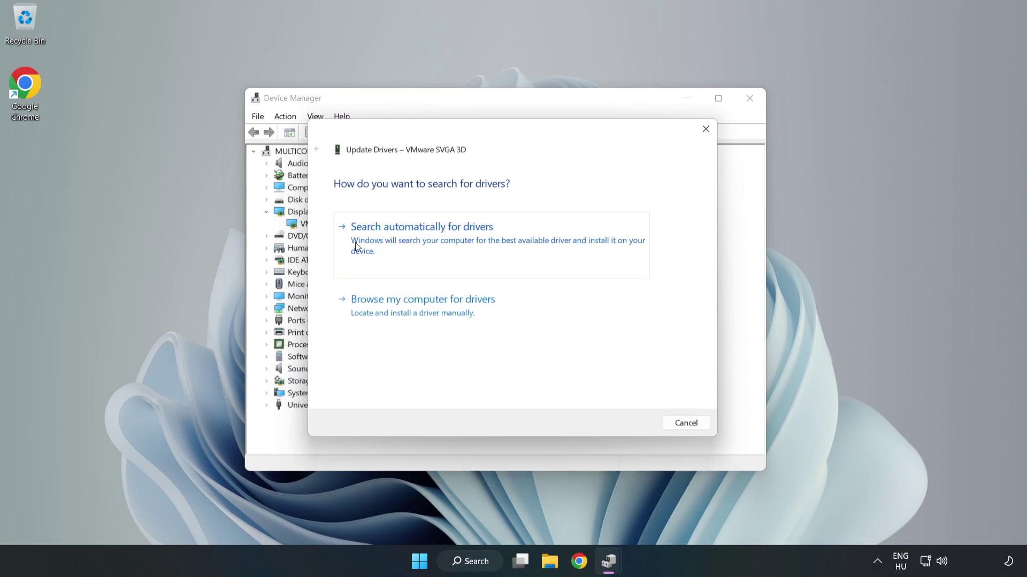
left_click(422, 241)
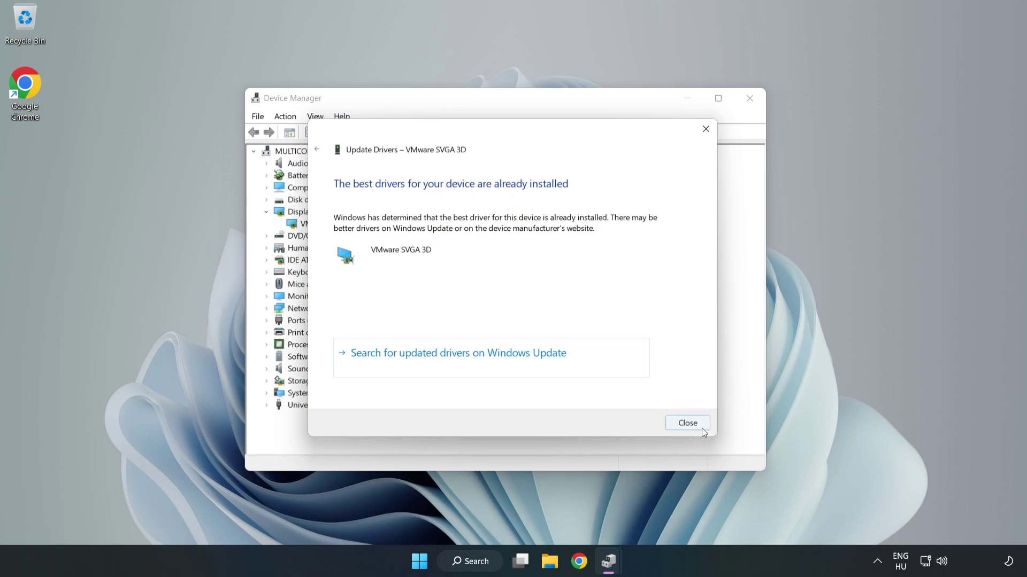
left_click(687, 424)
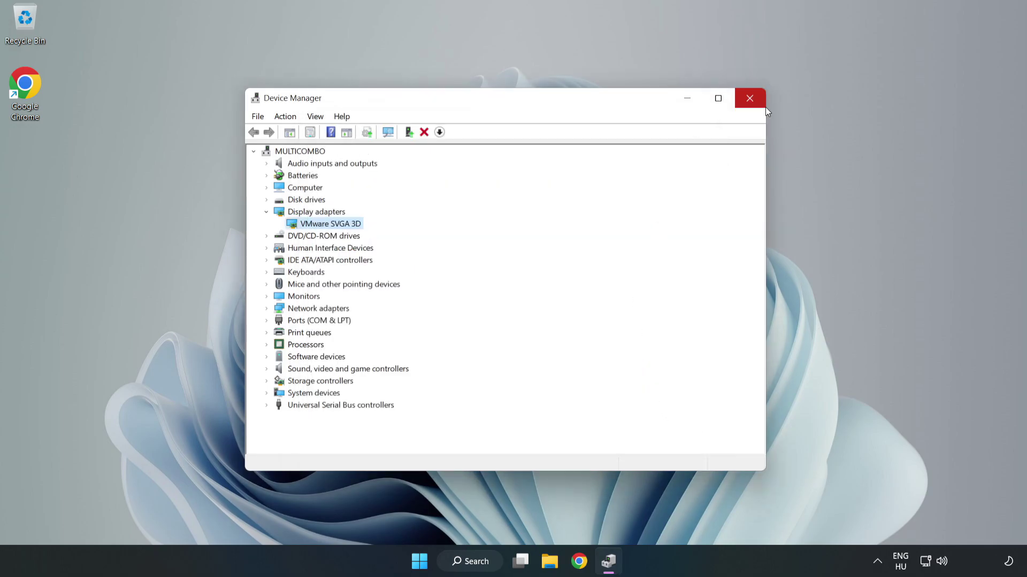
left_click(750, 98)
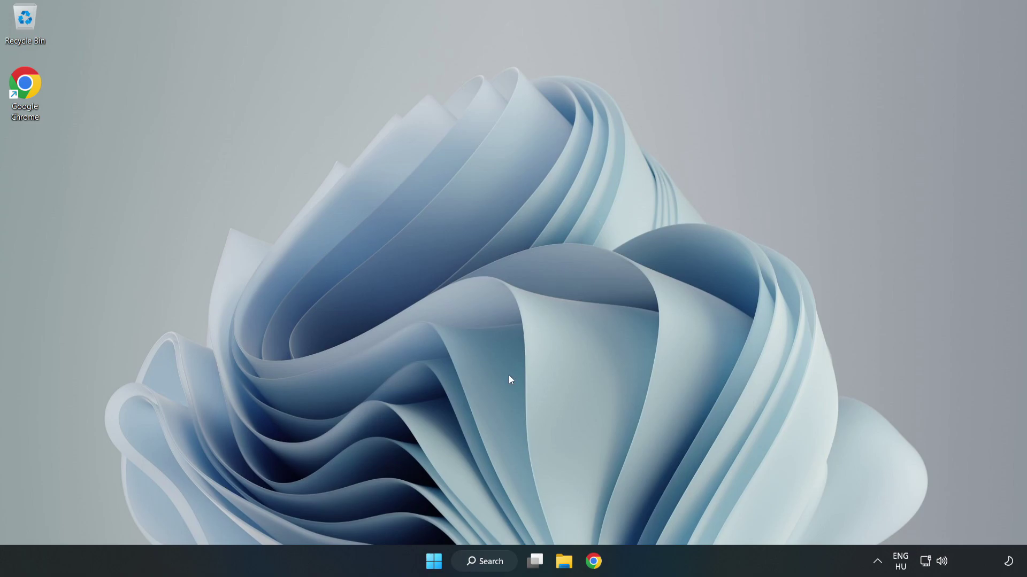
Step: Search Windows for 'game mode' and open the Game Mode settings
left_click(497, 566)
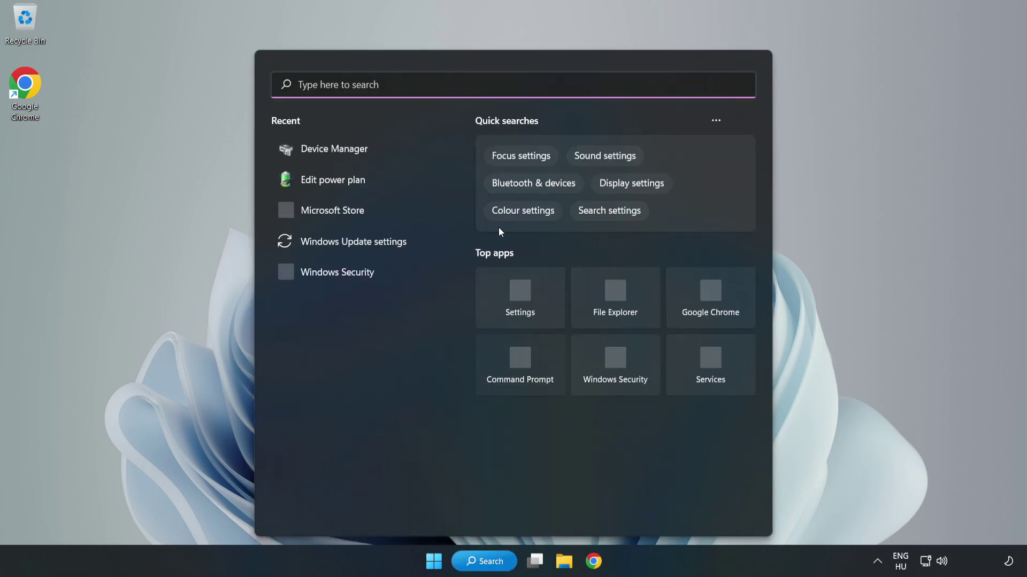
type("game mode")
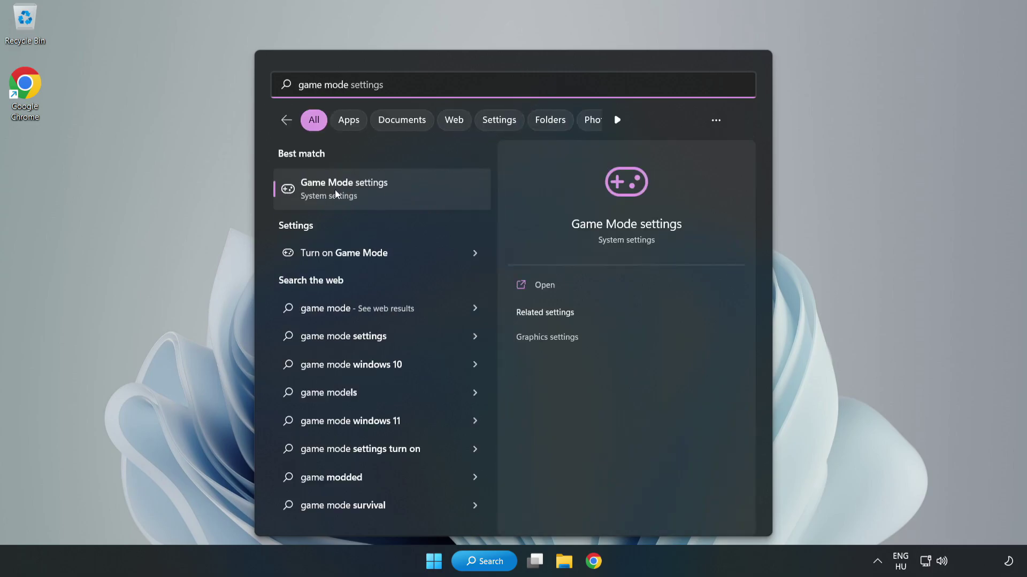
left_click(367, 193)
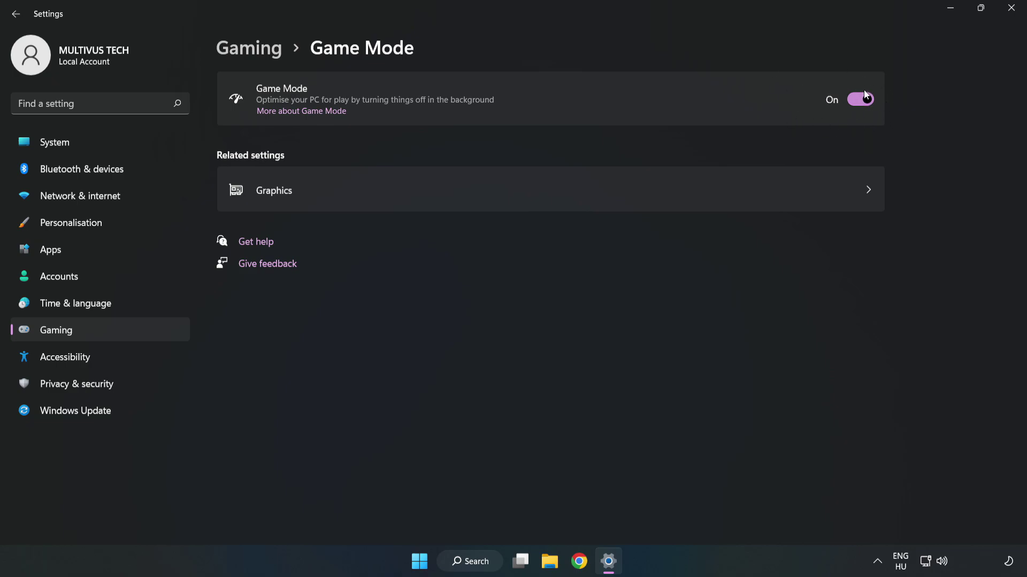
Step: Turn off opening Xbox Game Bar with the controller button, then close Settings
left_click(261, 54)
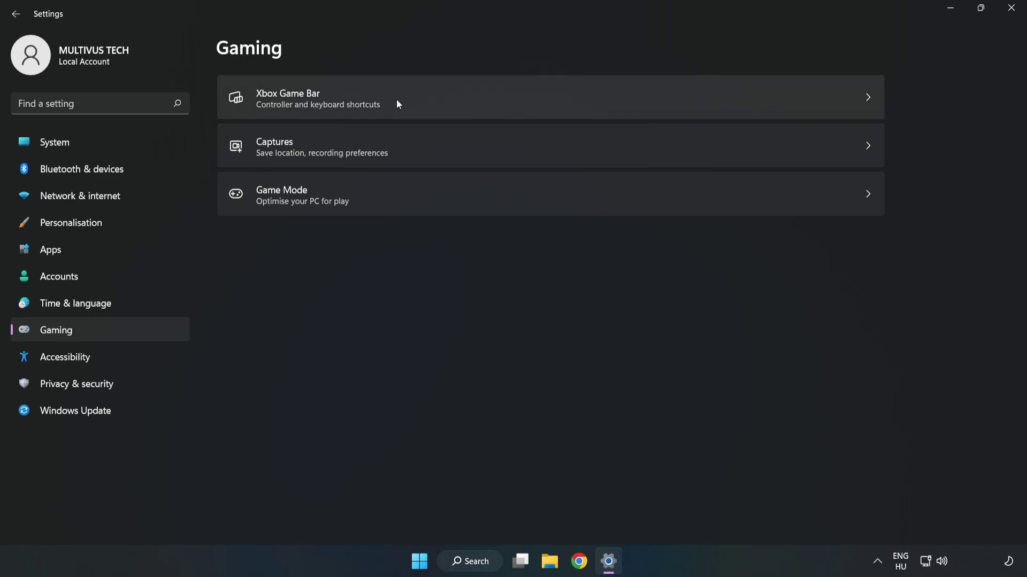
left_click(436, 97)
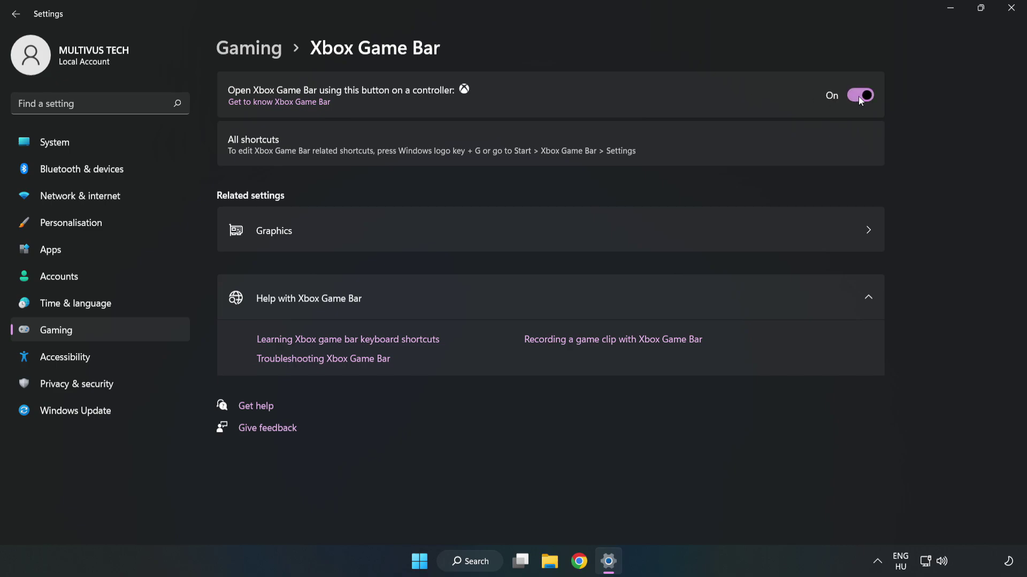
left_click(859, 96)
left_click(1011, 10)
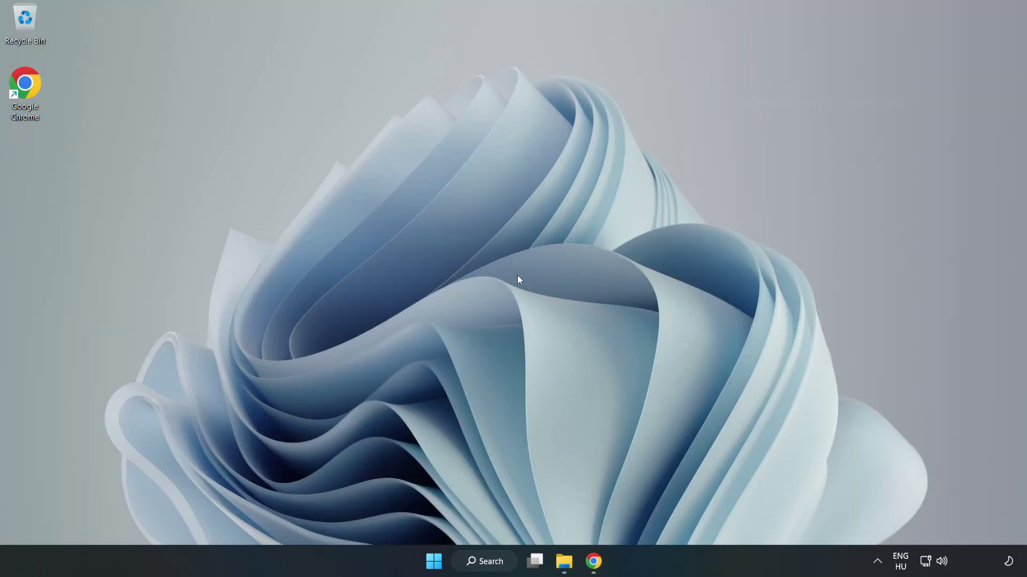
Step: Launch Task Manager from the Start right-click menu and end Google Chrome
right_click(434, 563)
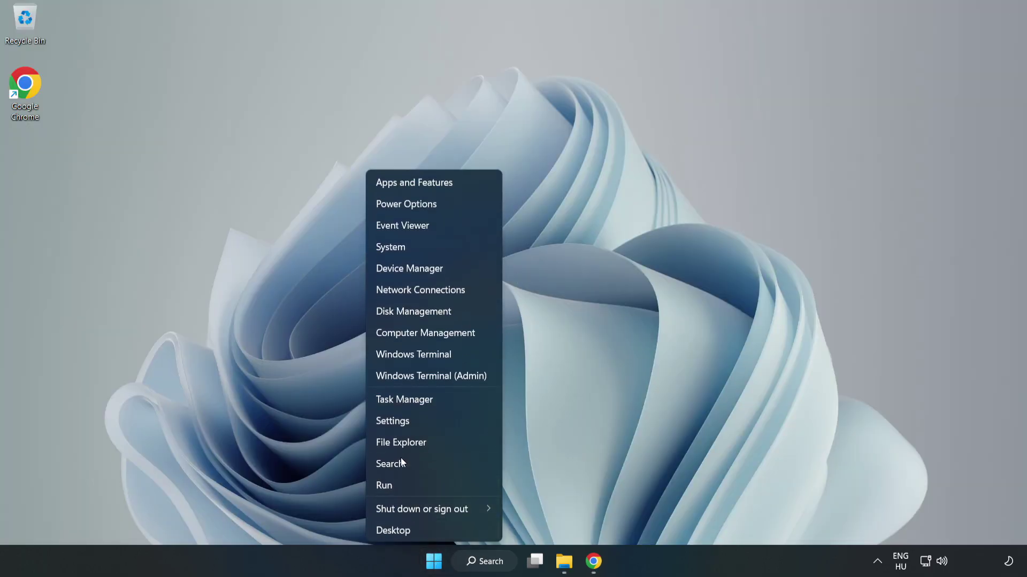
left_click(450, 400)
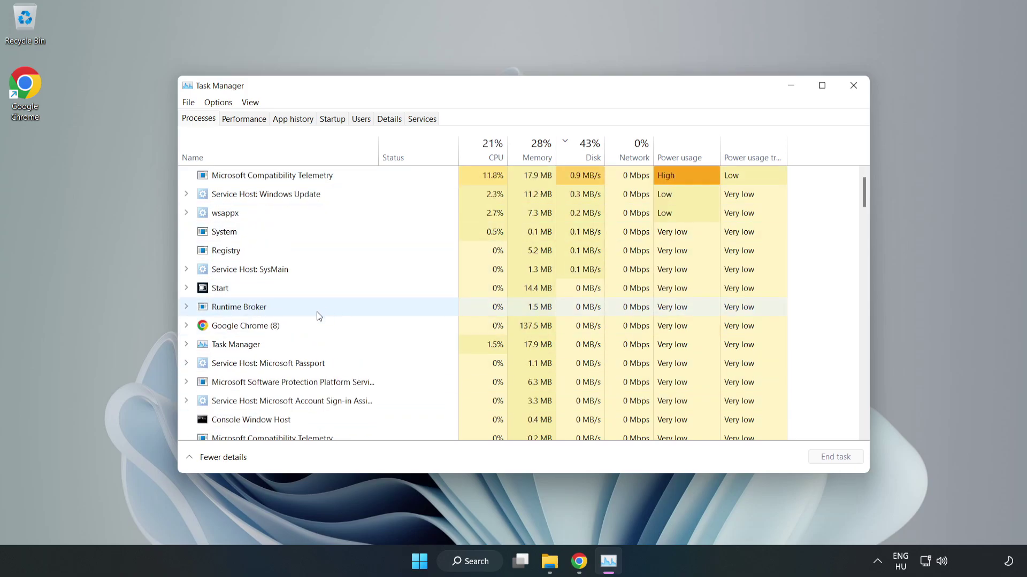
left_click(277, 327)
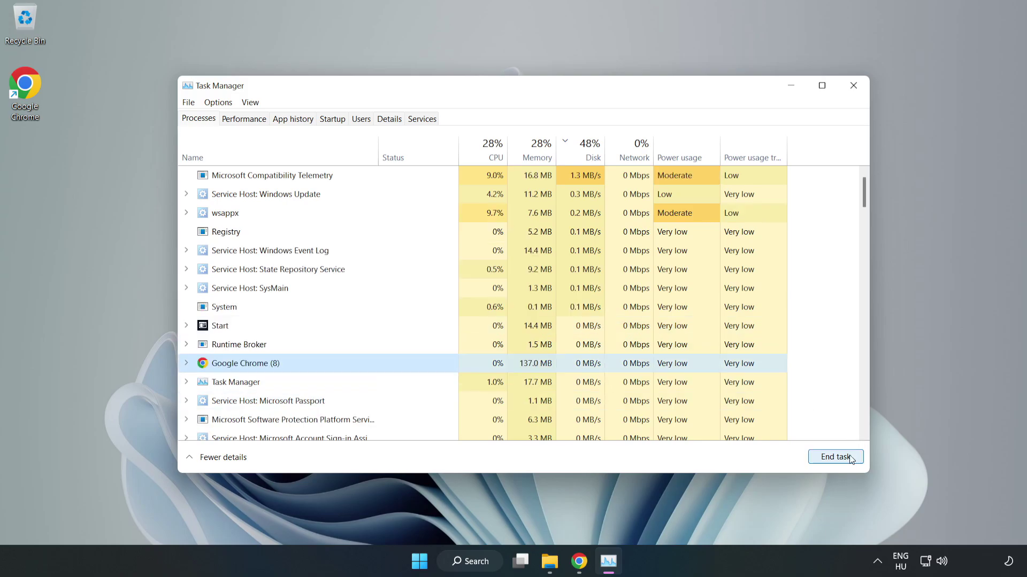
left_click(830, 459)
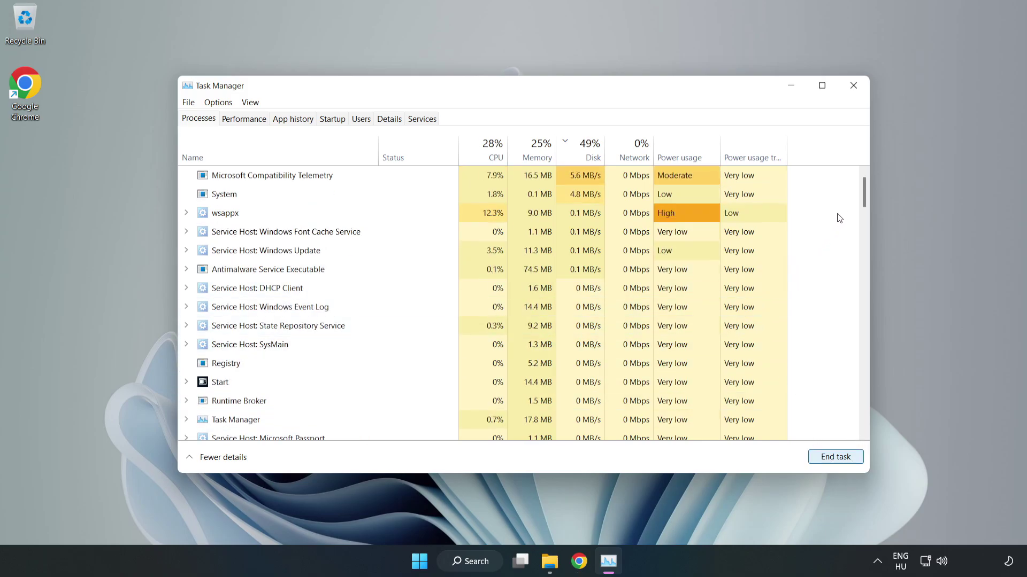
left_click_drag(868, 195, 870, 229)
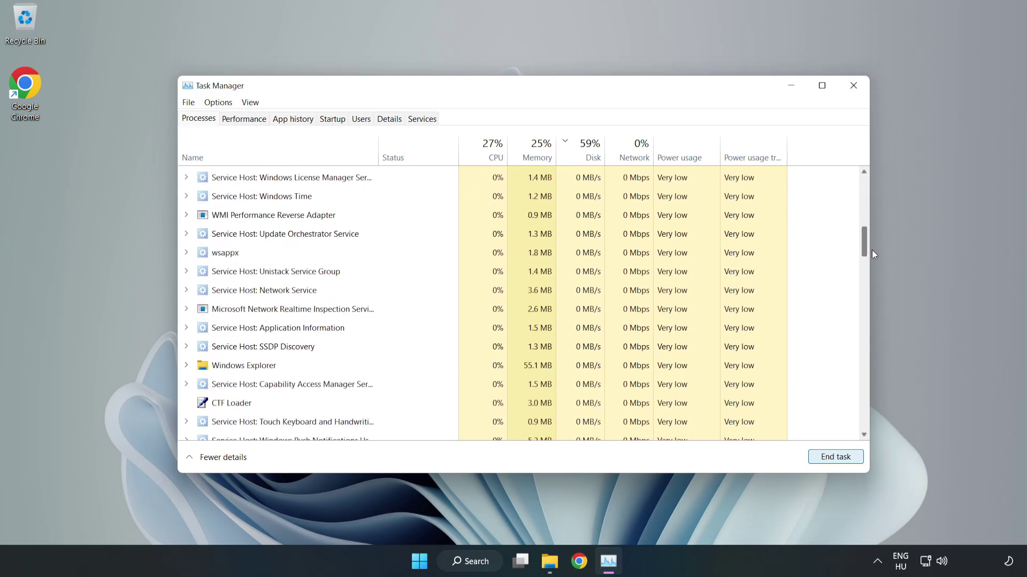
mouse_move(870, 228)
left_mouse_down()
mouse_move(865, 367)
mouse_move(850, 200)
left_mouse_up()
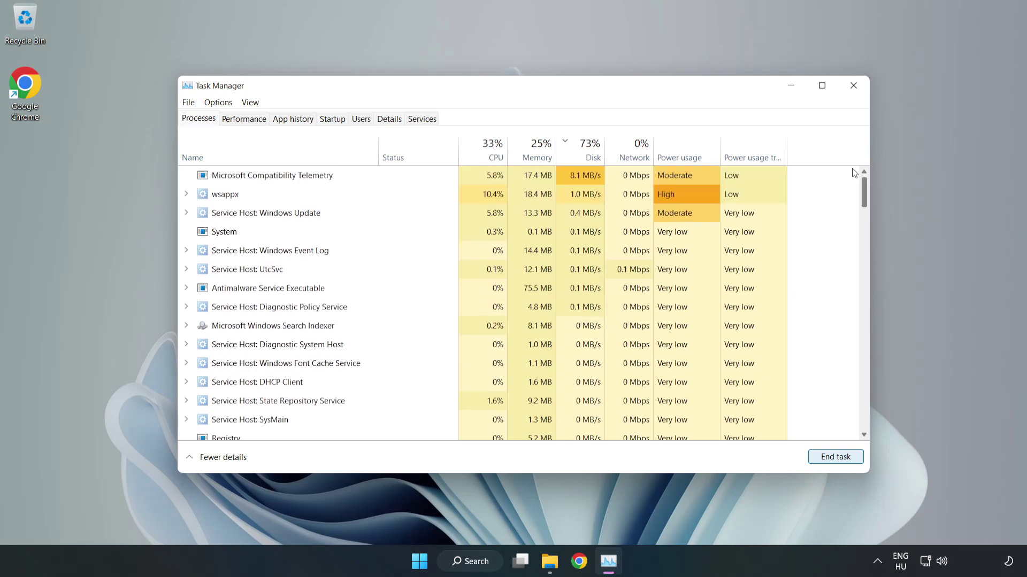
Step: Disable Cortana, Phone Link, Terminal and Xbox App Services at startup, then close Task Manager
left_click(338, 123)
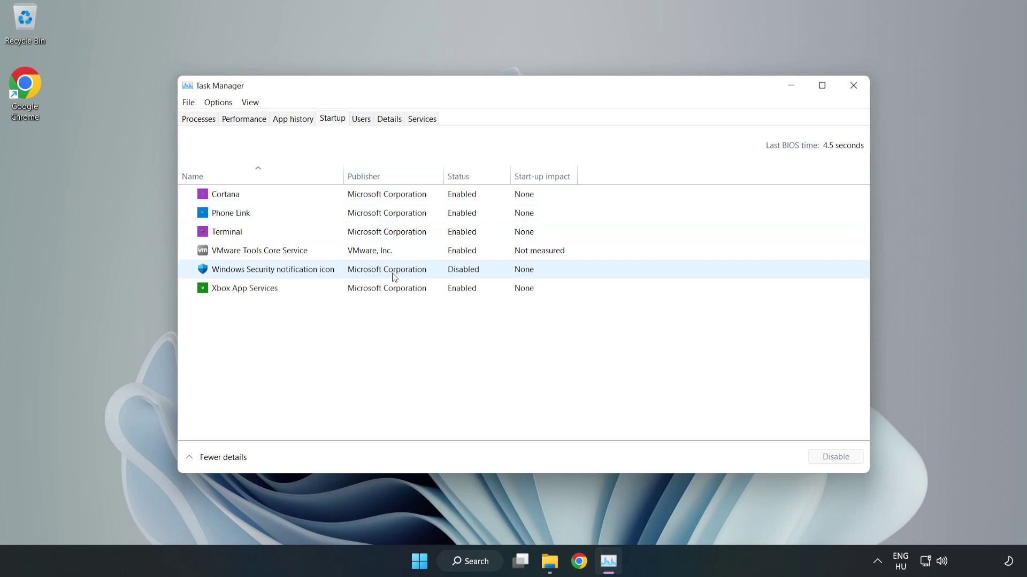
left_click(387, 195)
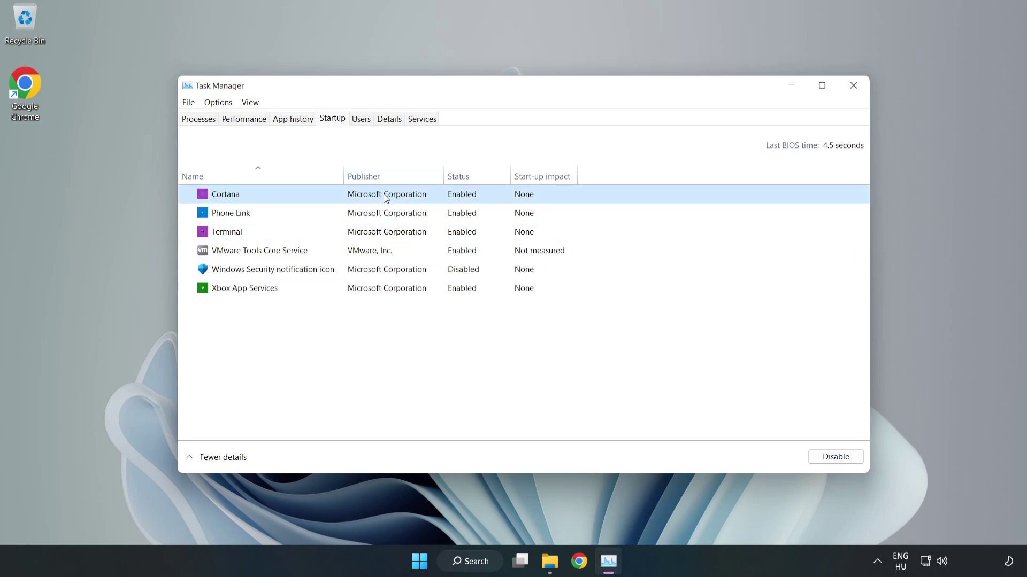
left_click(826, 463)
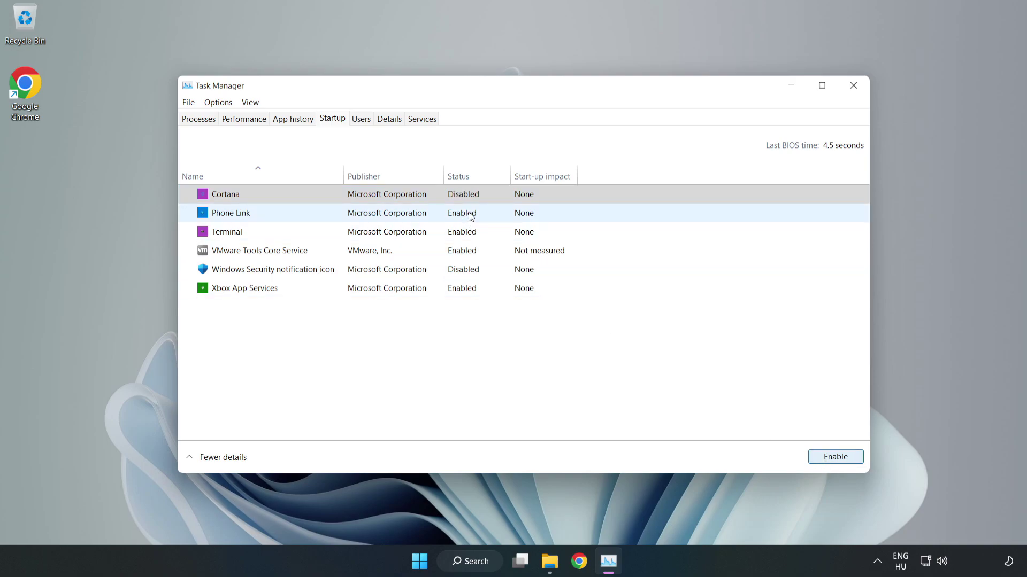
left_click(474, 219)
left_click(830, 459)
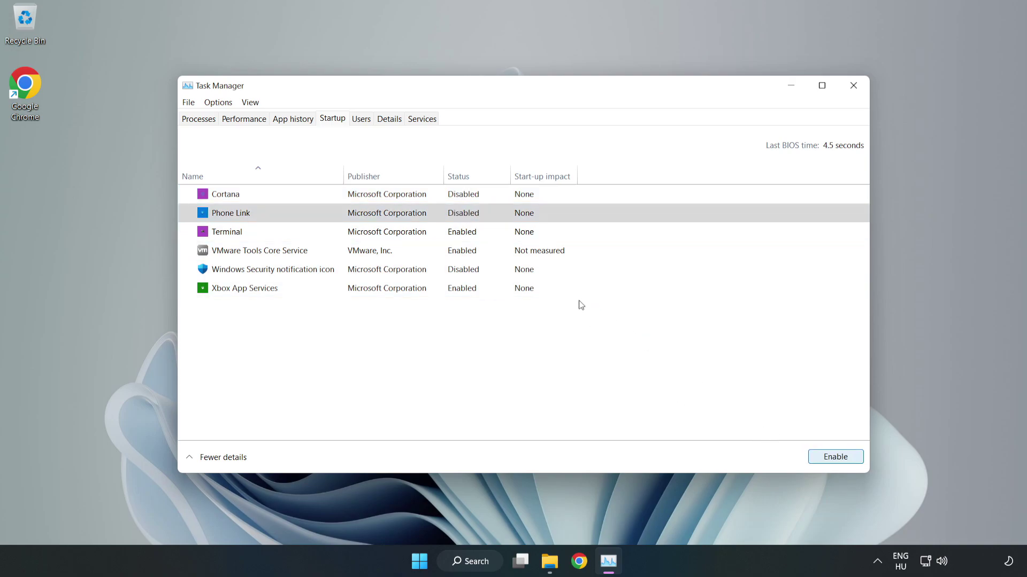
left_click(471, 235)
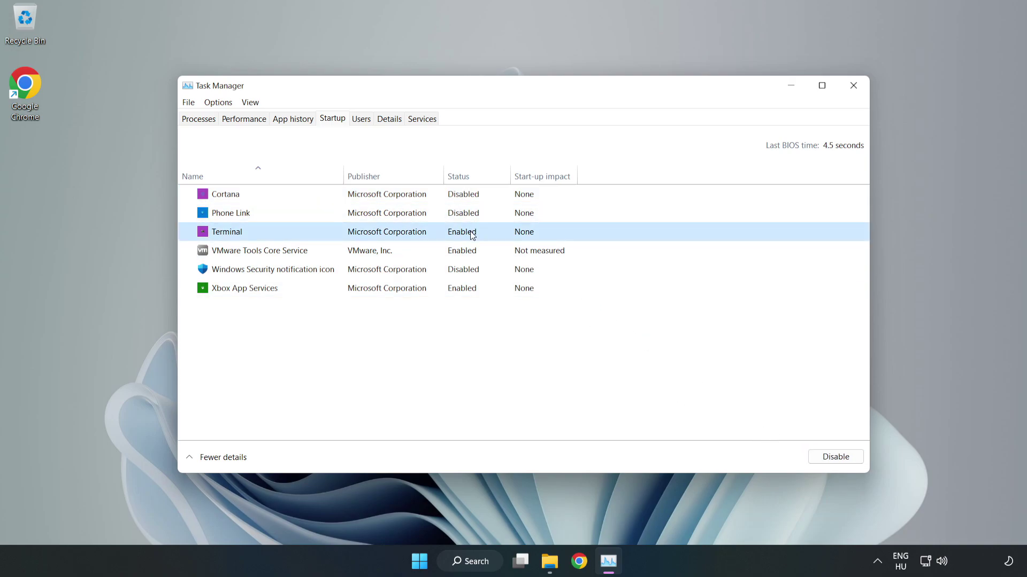
left_click(838, 459)
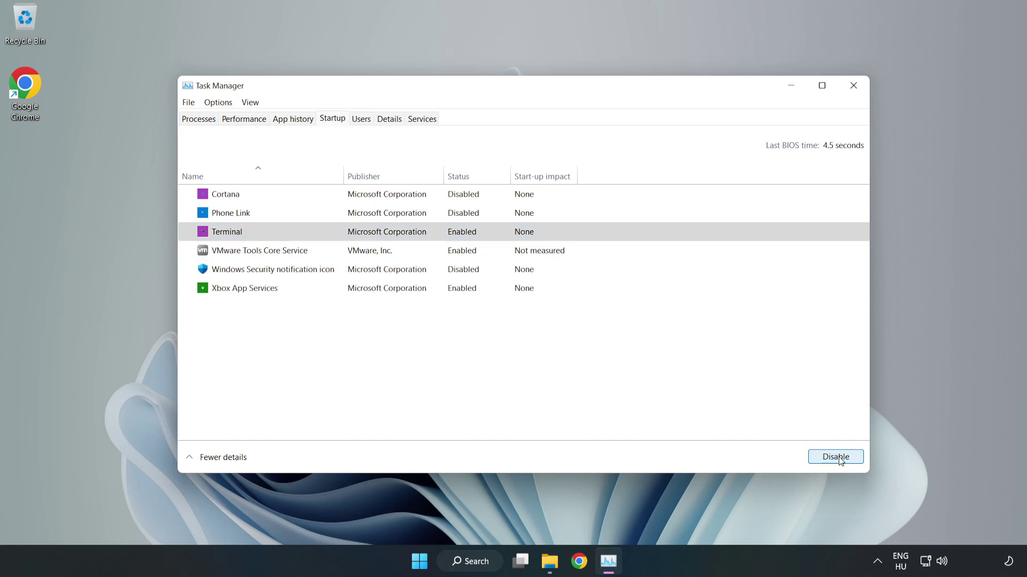
left_click(352, 291)
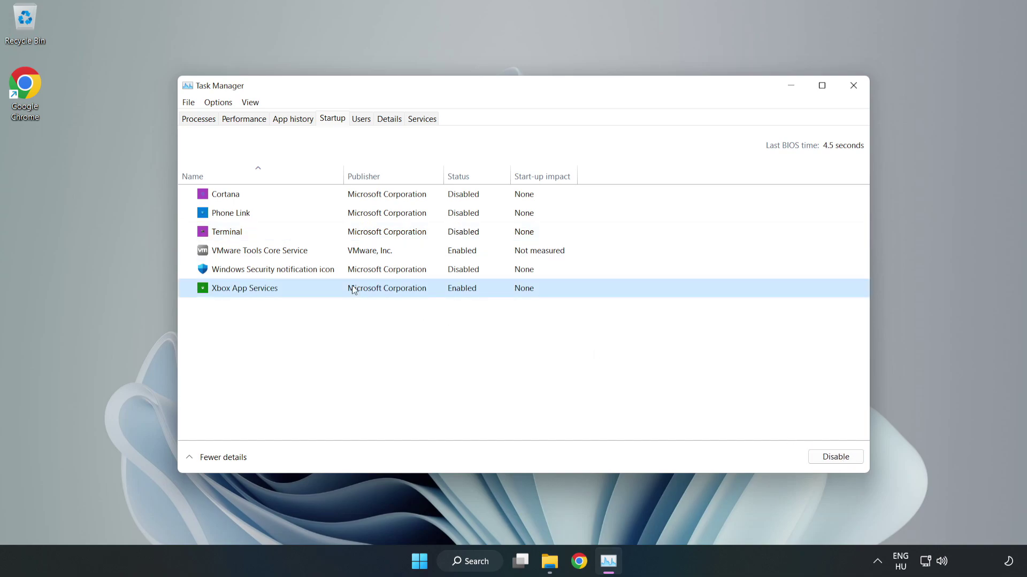
left_click(816, 462)
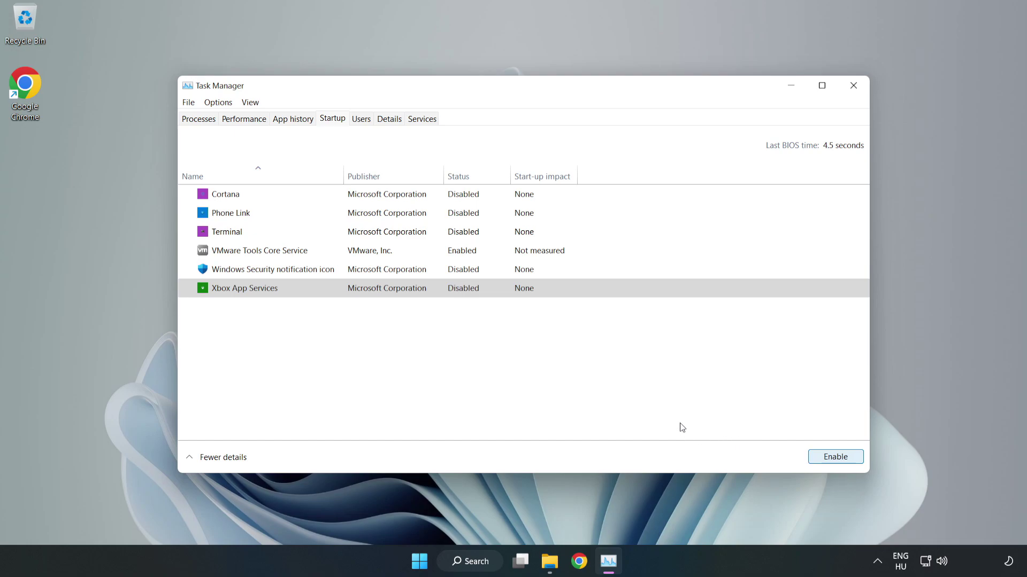
left_click(852, 92)
Step: Close Task Manager and run Check for updates in Windows Update settings
left_click(852, 91)
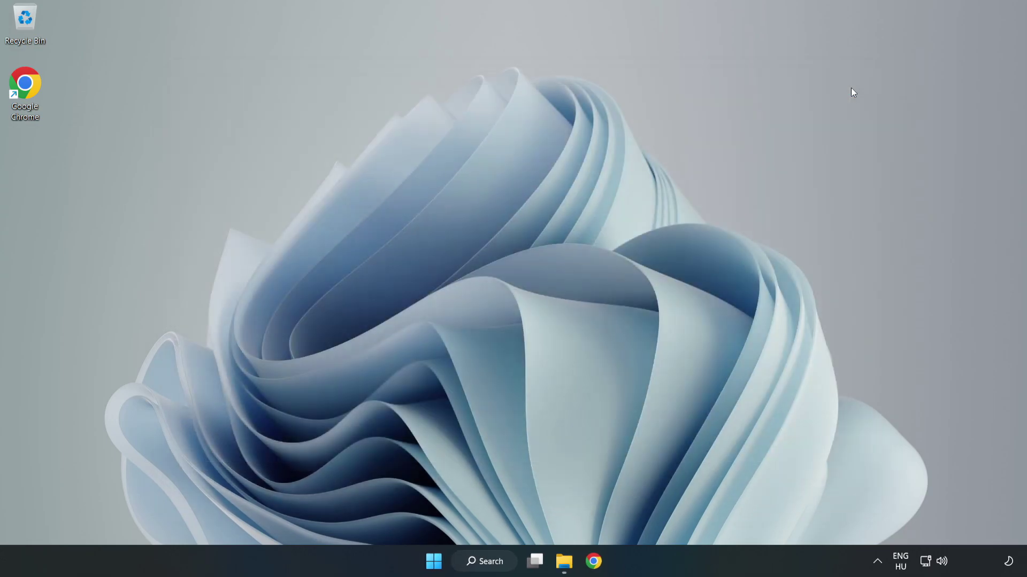
left_click(491, 564)
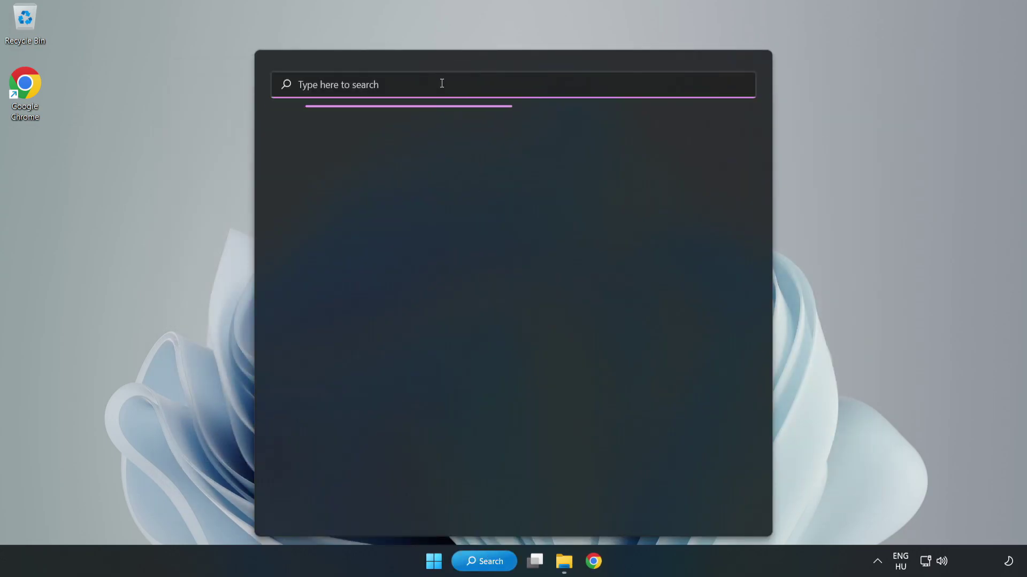
type("update")
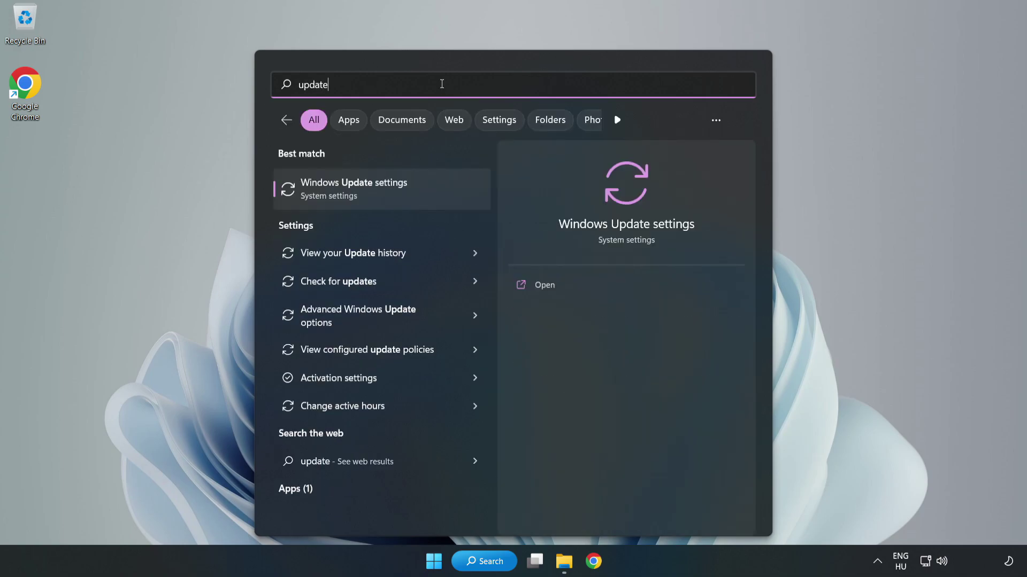
left_click(418, 200)
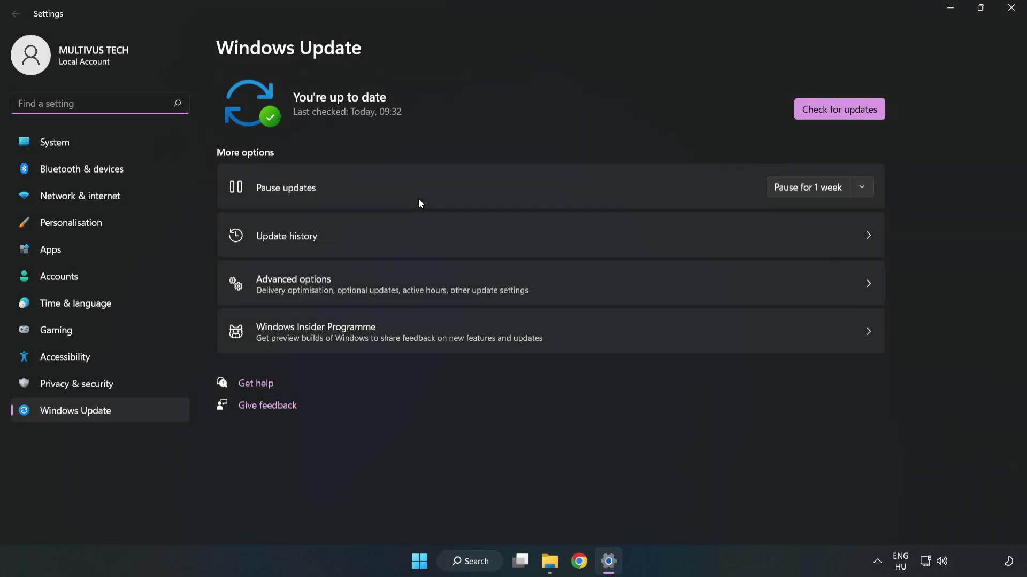
left_click(826, 114)
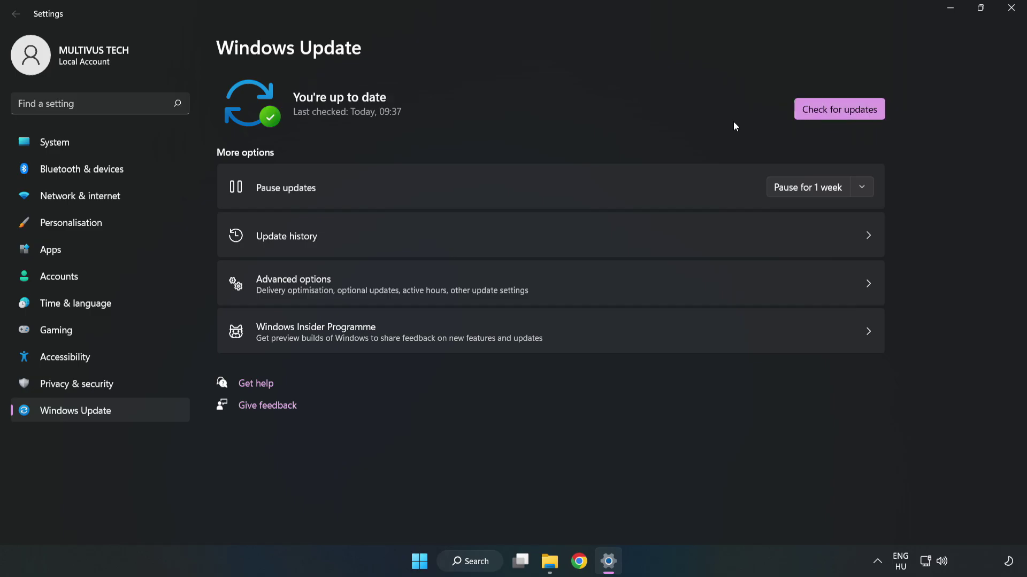
Step: Close Settings and open Registry Editor at HKEY_CURRENT_USER\System\GameConfigStore
left_click(1008, 12)
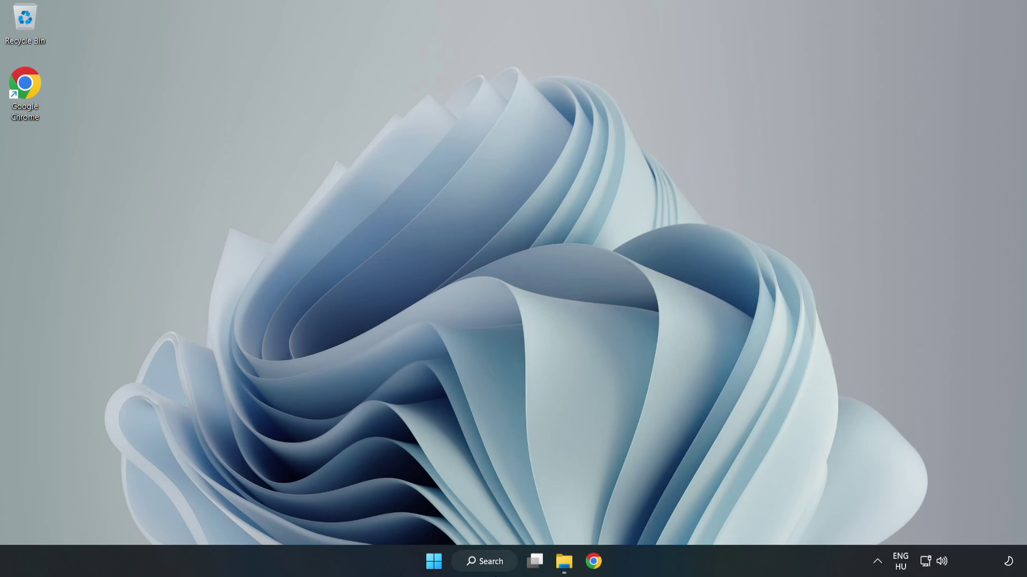
left_click(503, 566)
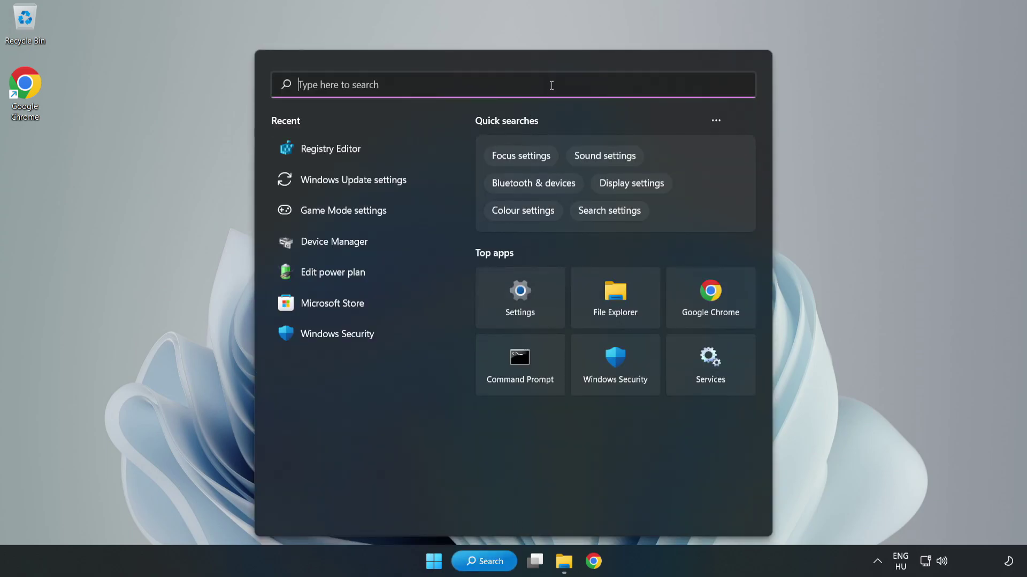
type("regedit")
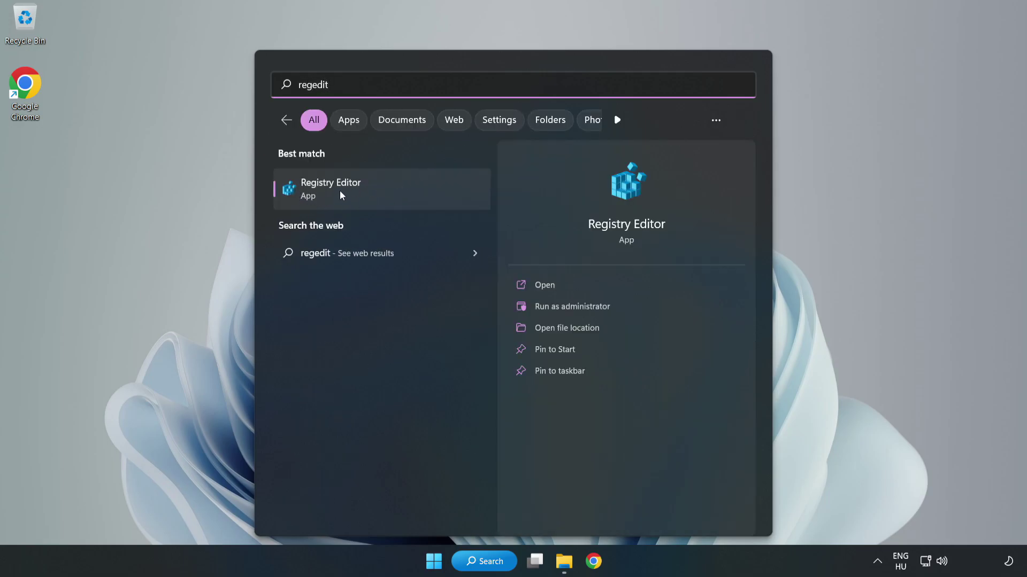
left_click(391, 192)
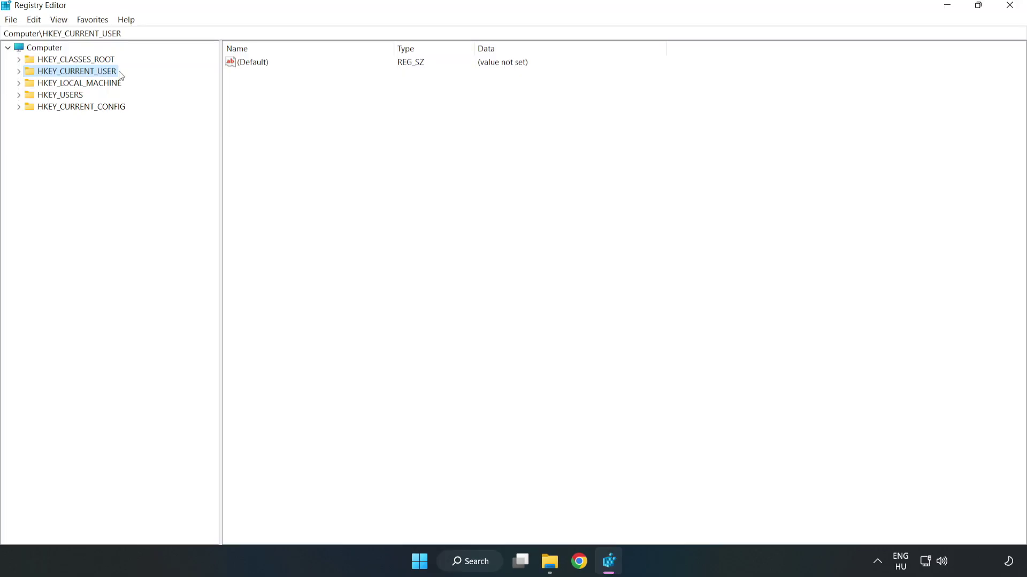
left_click(22, 74)
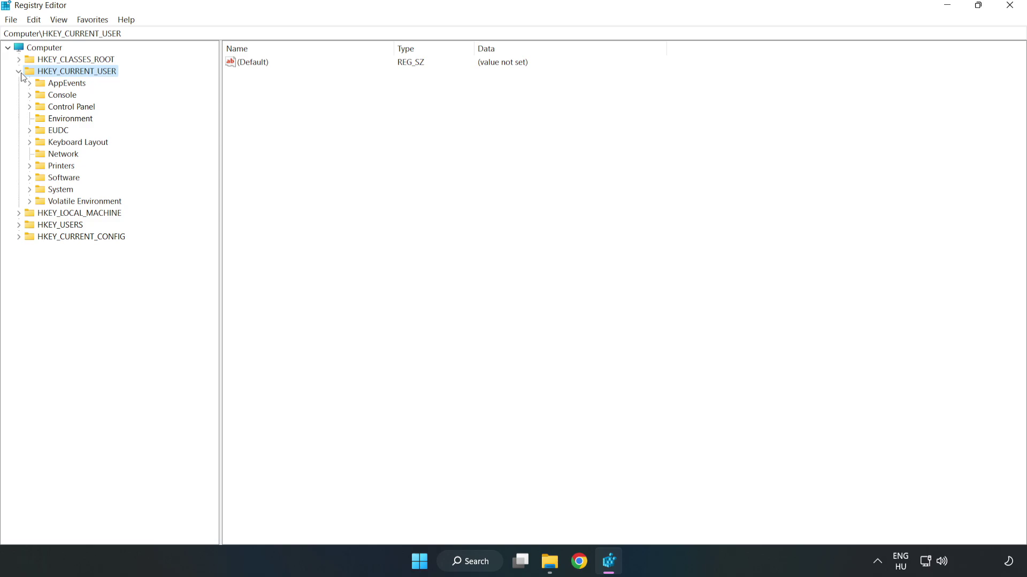
left_click(29, 190)
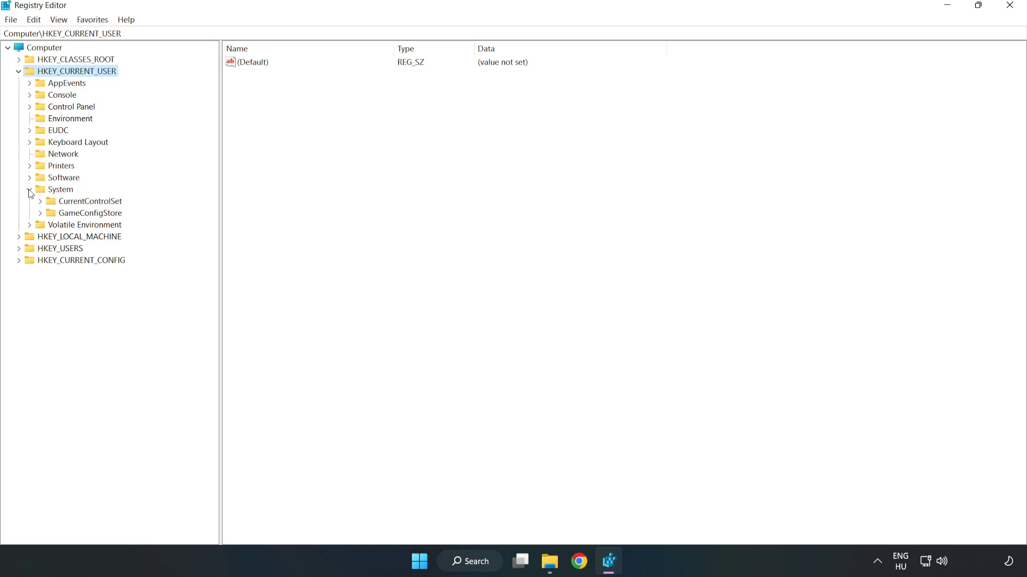
left_click(86, 217)
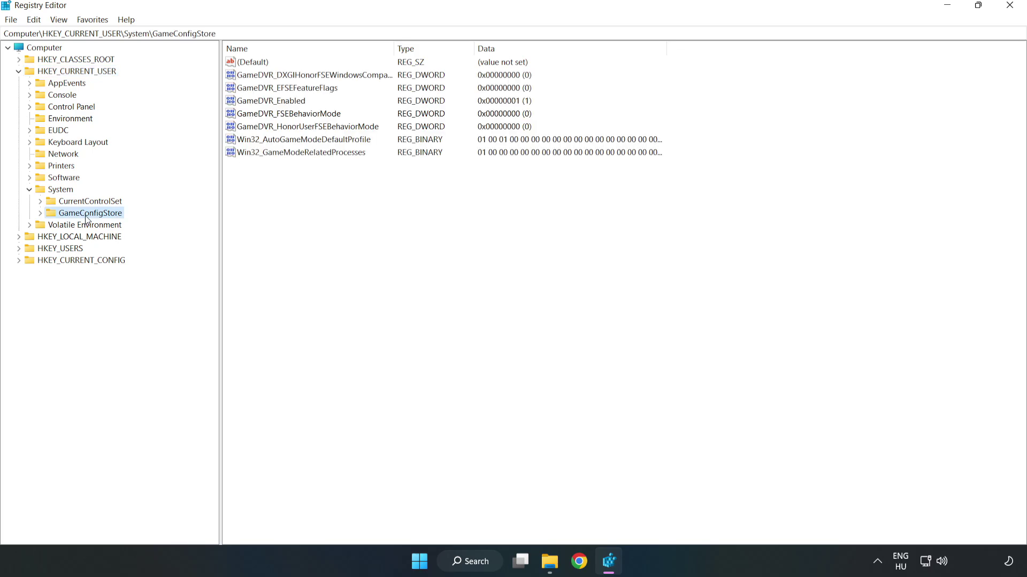
Step: Modify GameDVR_Enabled, replacing its value data 1 with 0
left_click(251, 103)
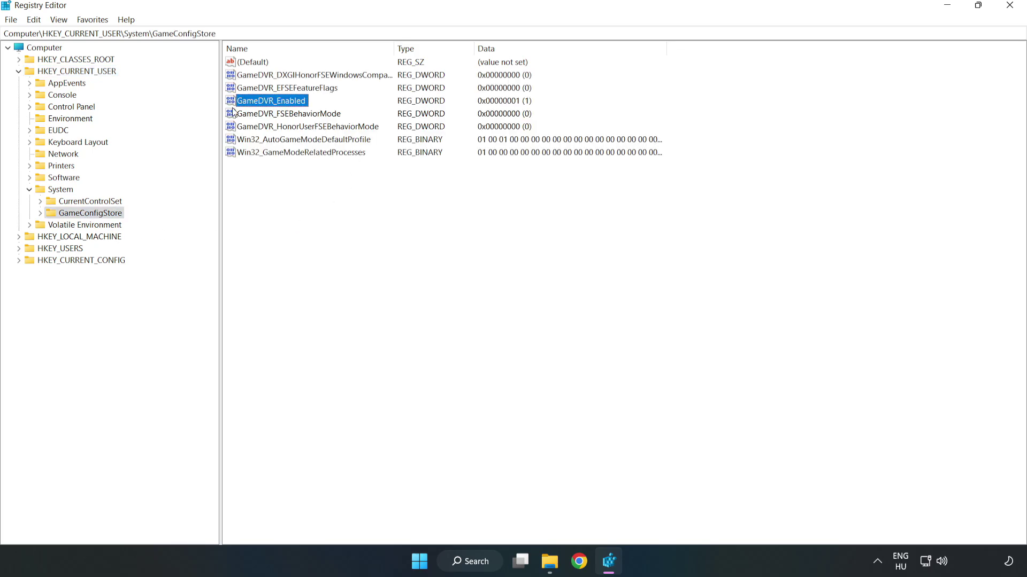
right_click(280, 105)
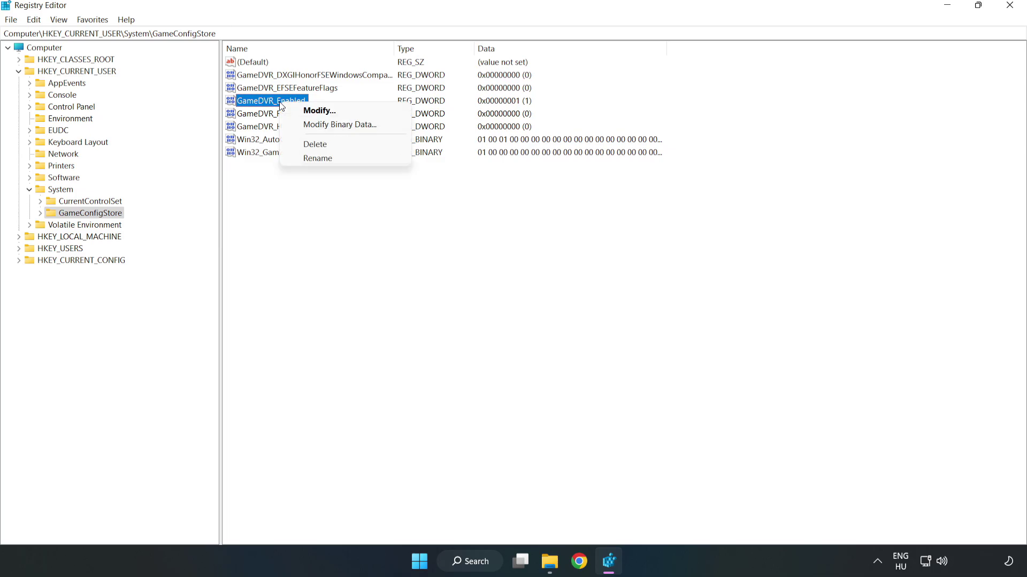
left_click(326, 111)
mouse_move(209, 70)
left_mouse_down()
mouse_move(361, 141)
mouse_move(575, 215)
left_mouse_up()
left_click(430, 278)
double_click(425, 279)
type("0")
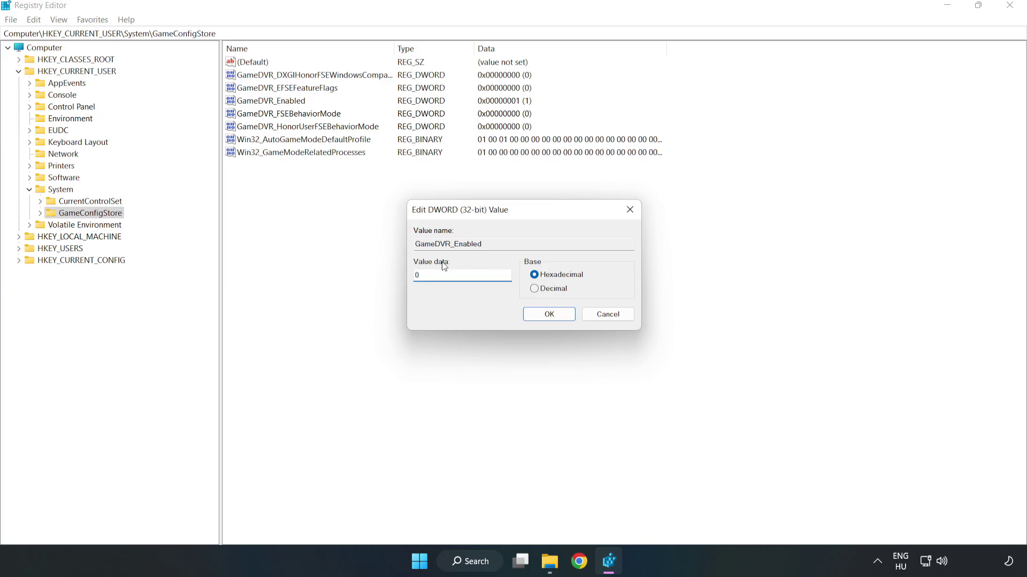
left_click(549, 314)
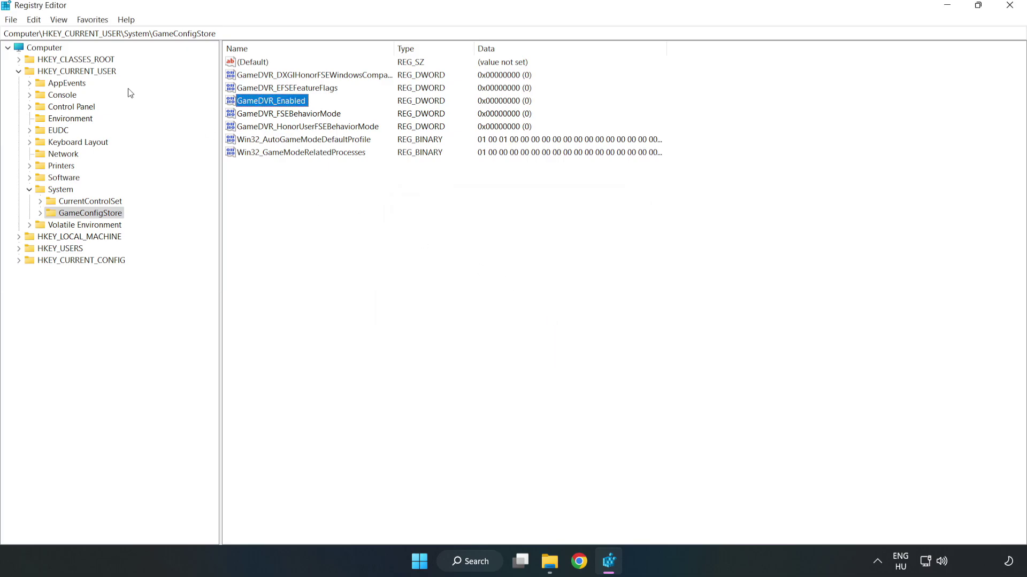
Step: Navigate to HKLM\SOFTWARE\Microsoft\PolicyManager\default\ApplicationManagement\AllowGameDVR
left_click(19, 72)
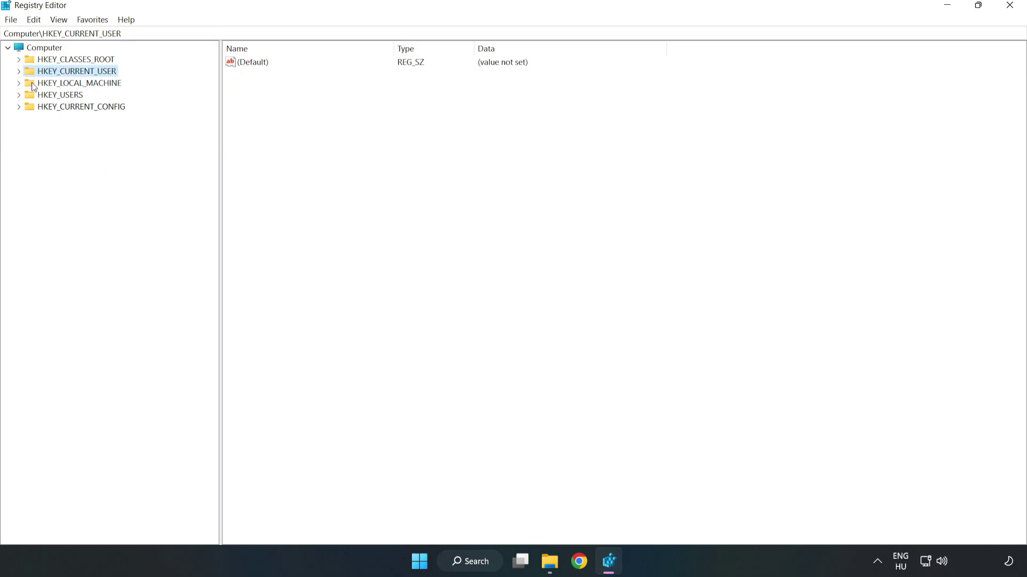
double_click(27, 85)
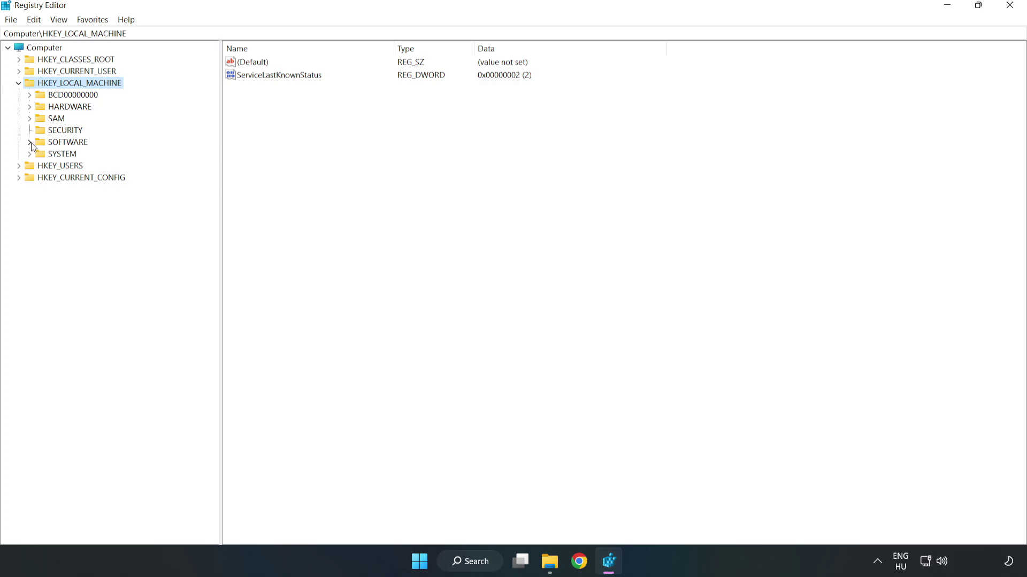
left_click(30, 141)
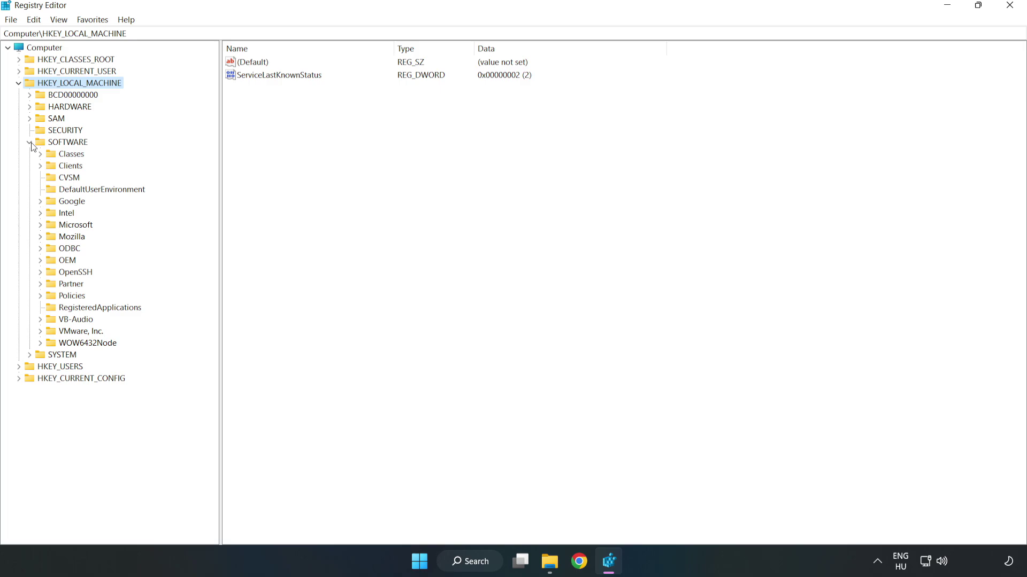
left_click(42, 225)
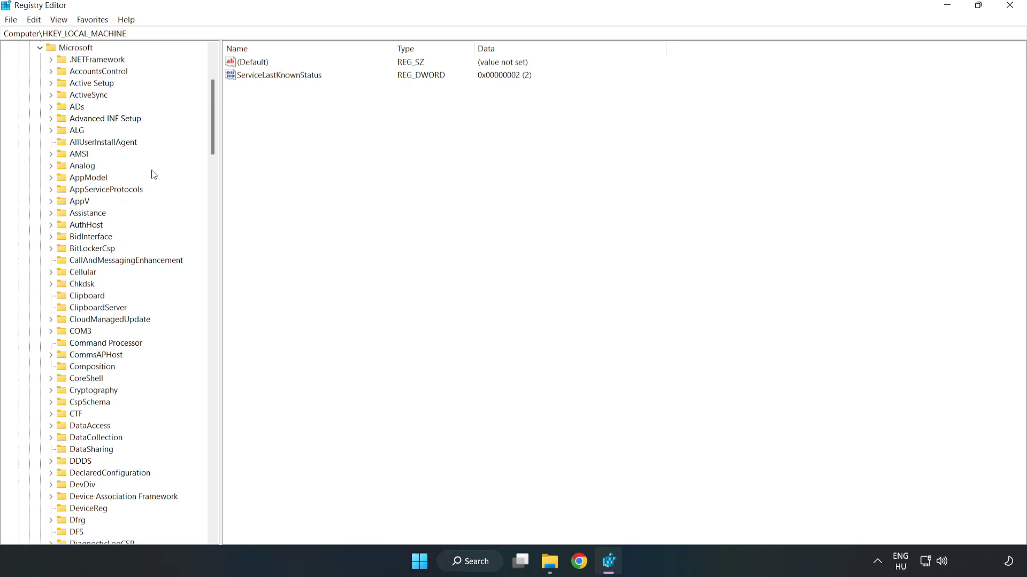
left_click_drag(211, 138, 234, 380)
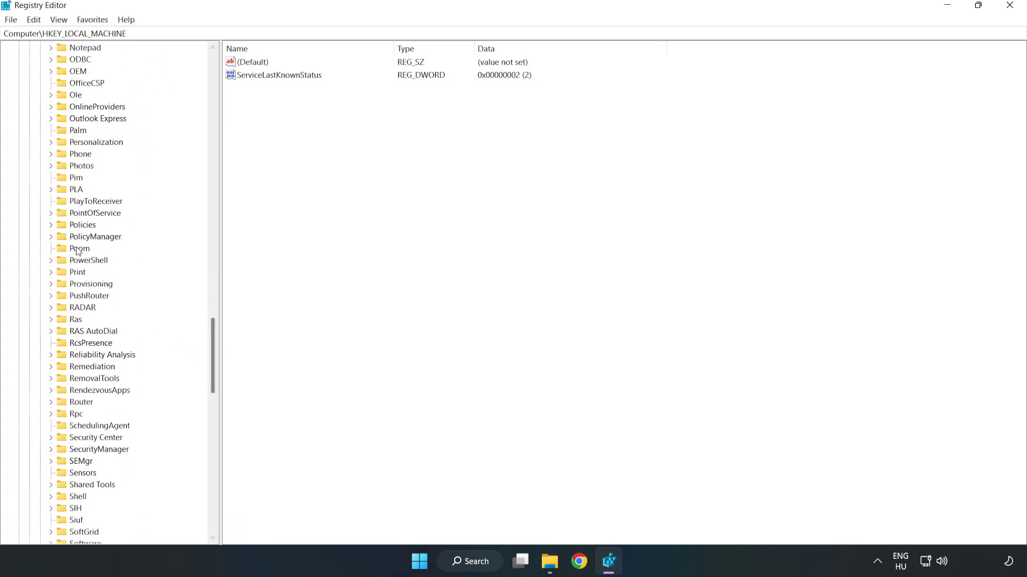
left_click(51, 237)
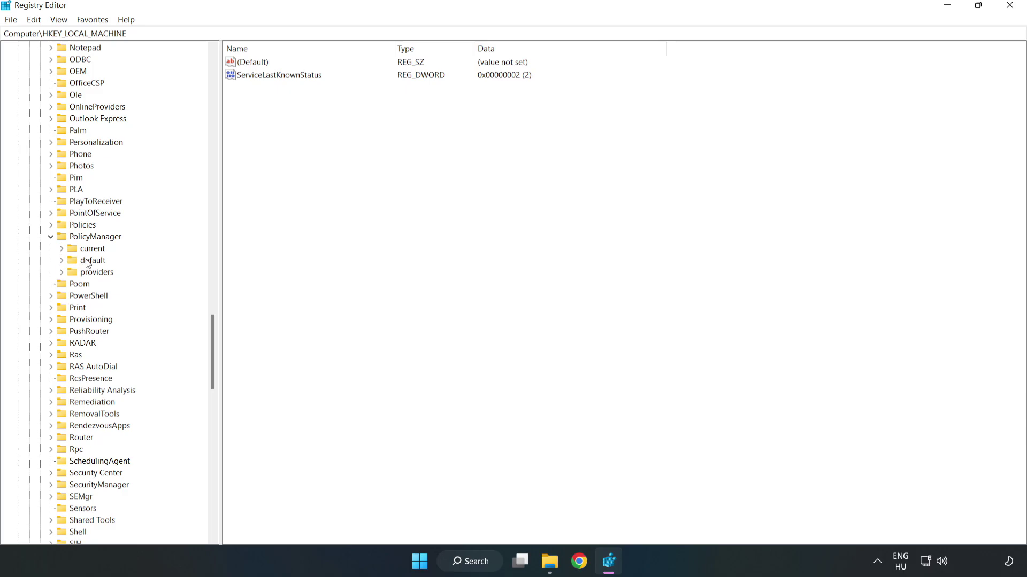
left_click(62, 261)
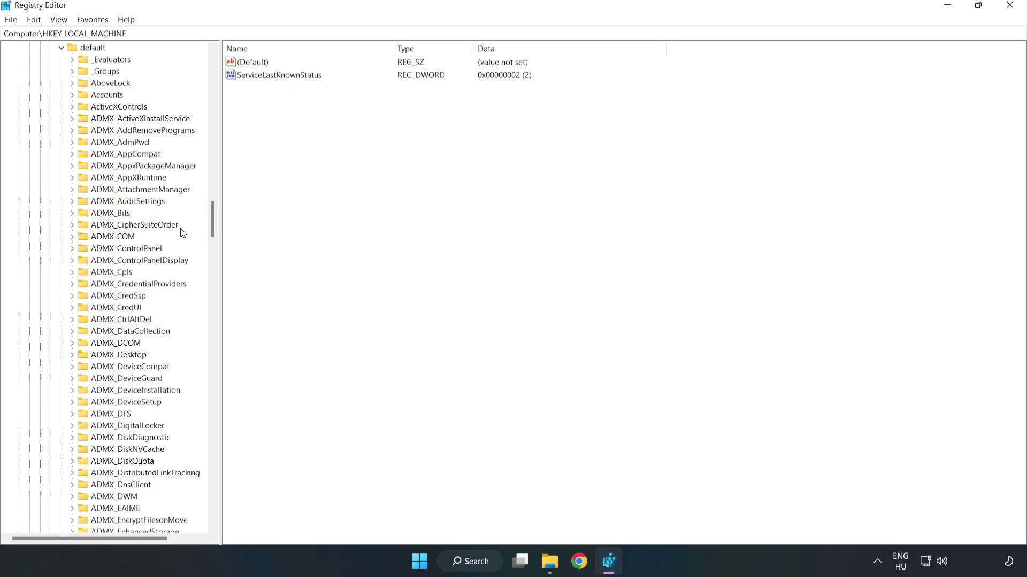
left_click_drag(212, 220, 208, 339)
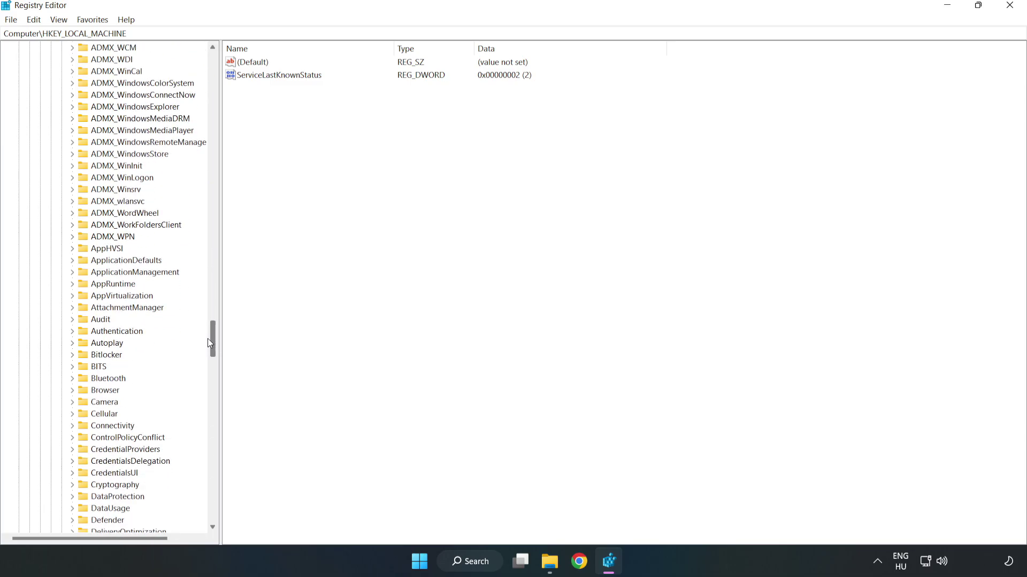
left_click(73, 272)
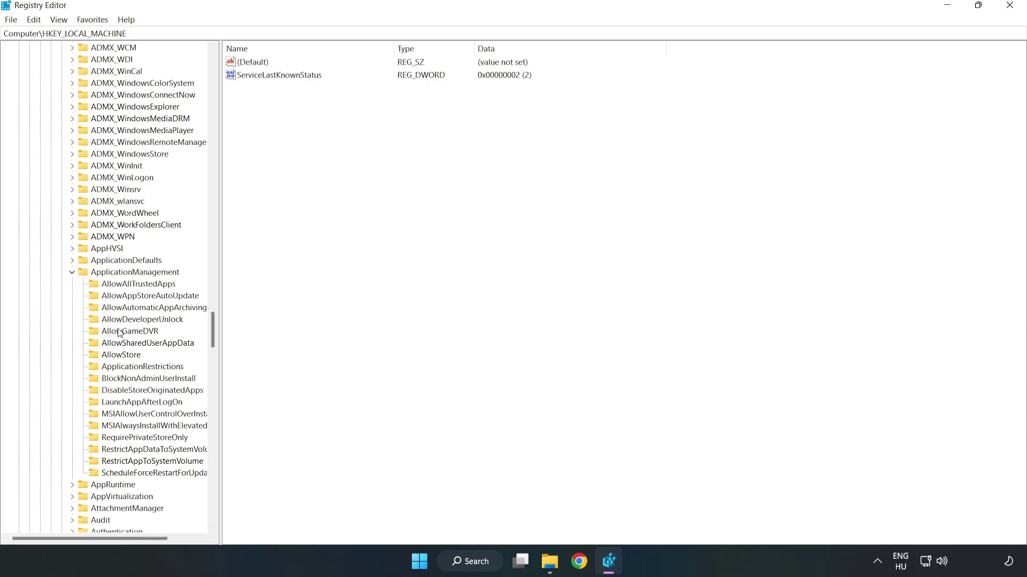
left_click(118, 333)
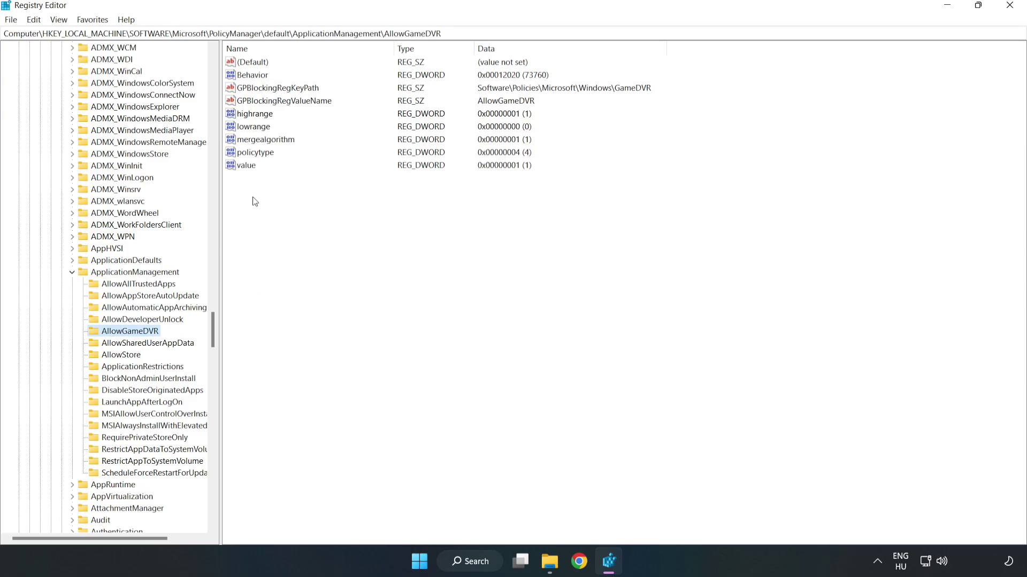
Step: Change the AllowGameDVR value entry's data to 0
left_click(239, 166)
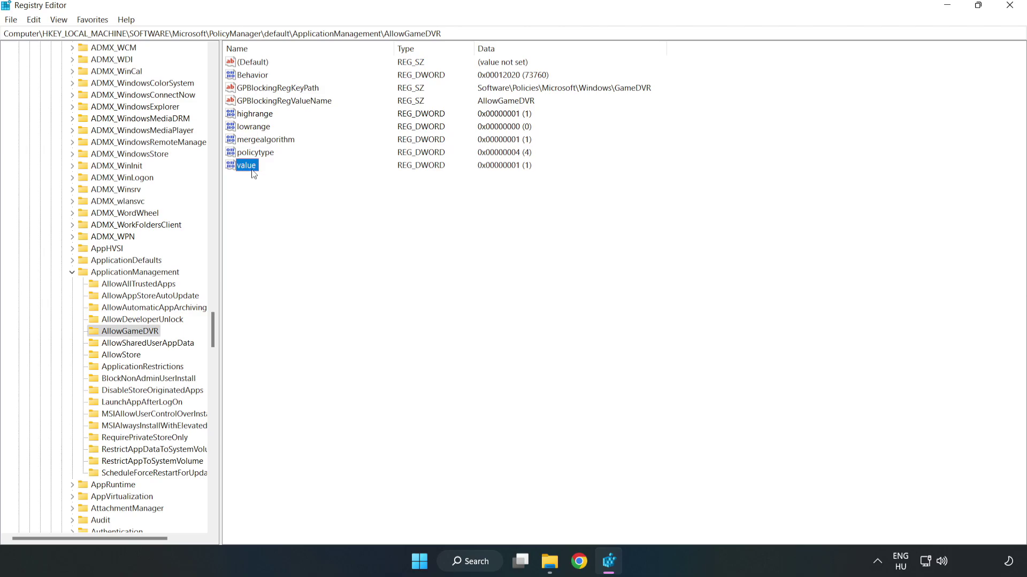
right_click(250, 170)
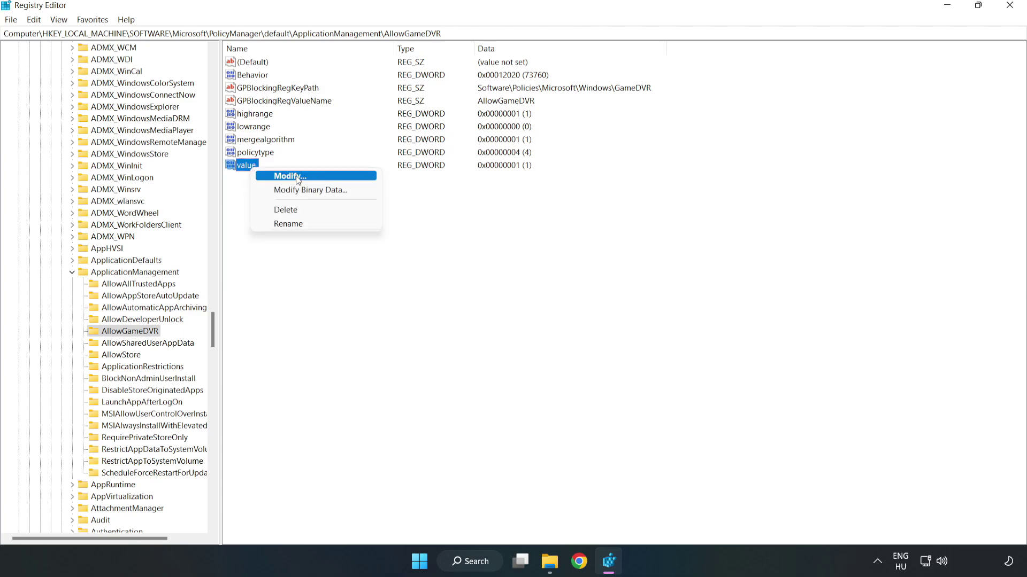
left_click(294, 177)
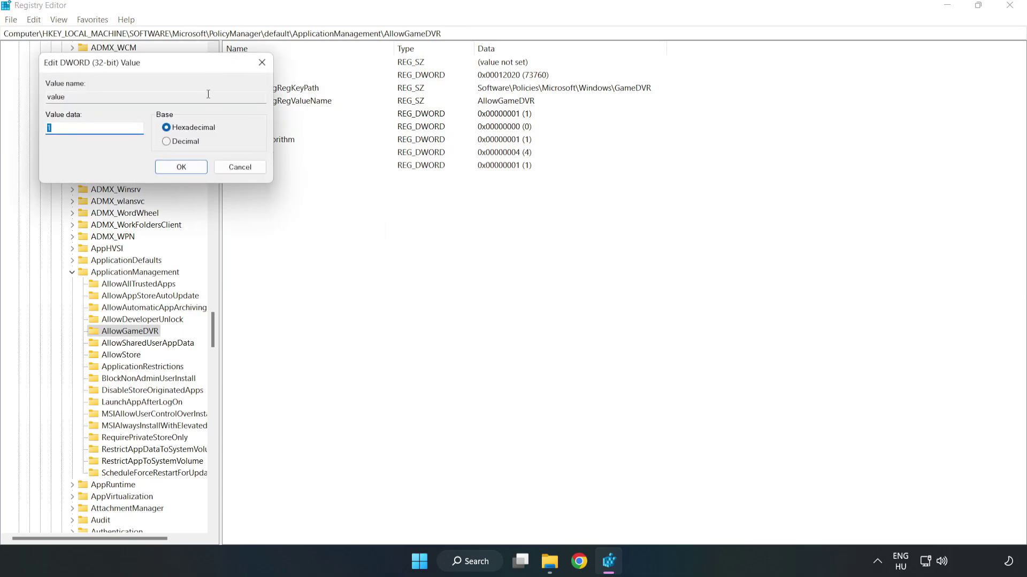
left_click_drag(188, 69, 520, 213)
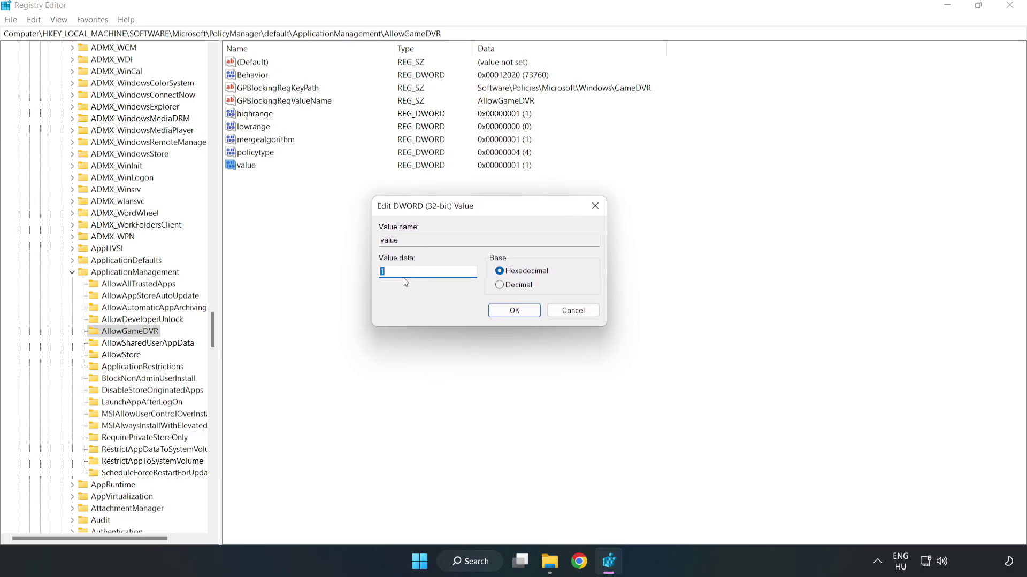
type("0")
left_click(514, 311)
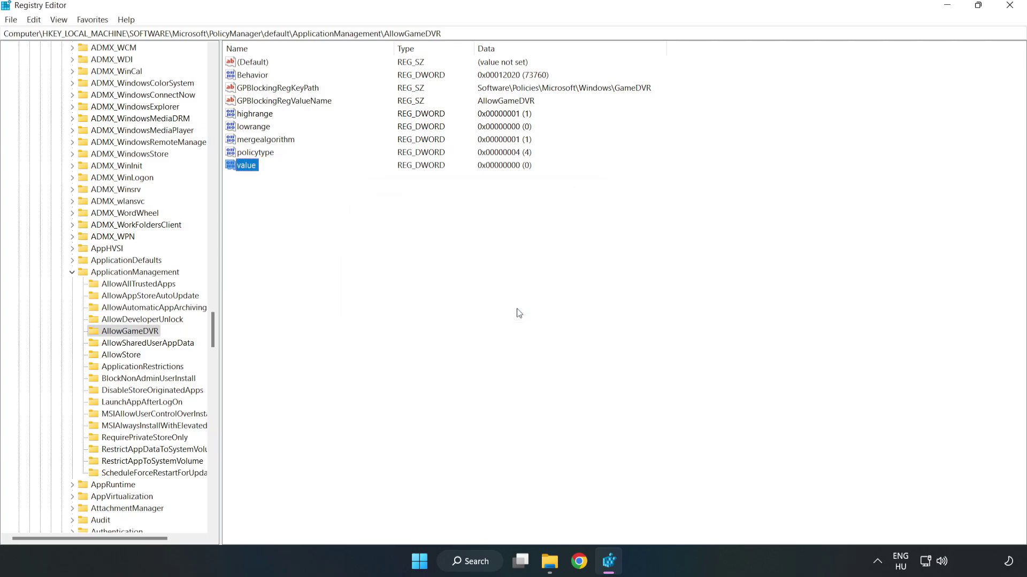
Step: Close Registry Editor, then download and run dxwebsetup.exe from the DirectX End-User Runtime page
left_click(1010, 11)
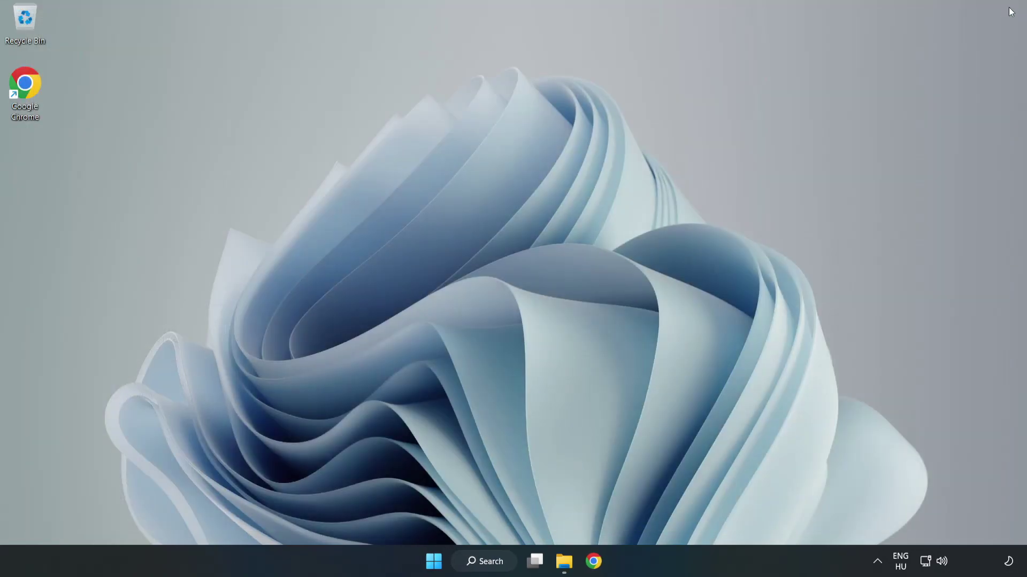
left_click(593, 561)
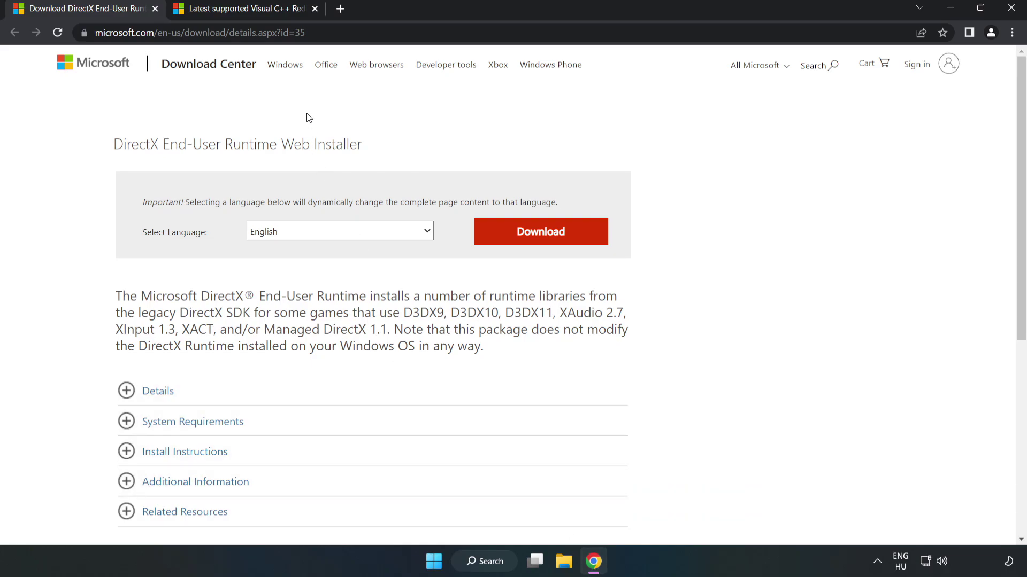
left_click_drag(257, 32, 338, 30)
left_click(414, 126)
left_click(547, 243)
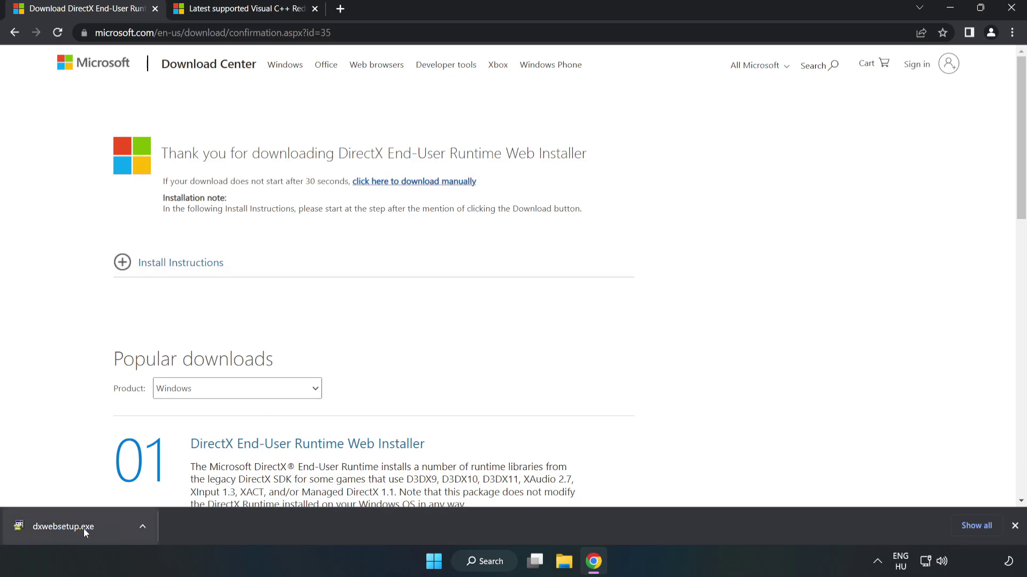
left_click(104, 529)
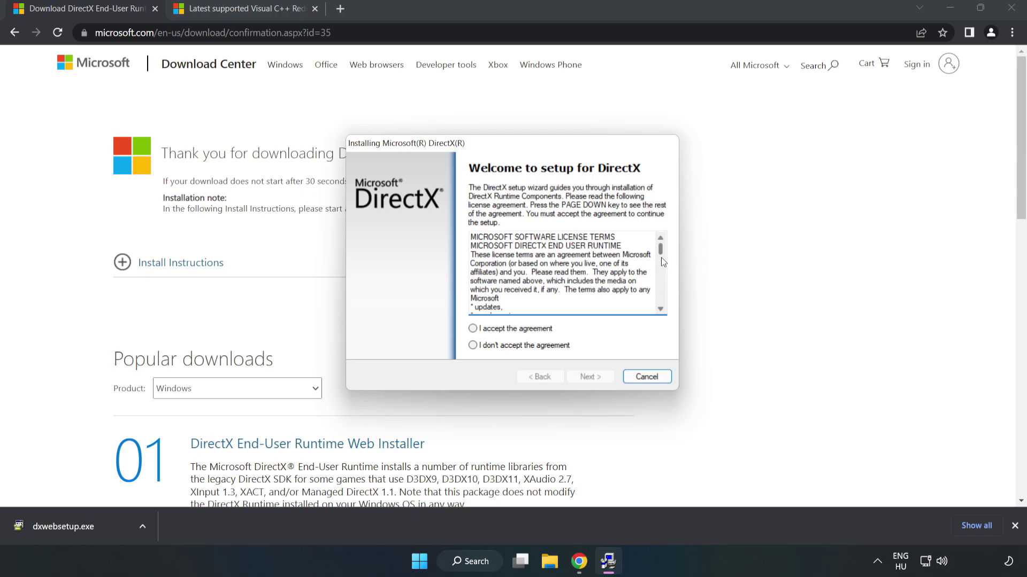
left_click_drag(661, 250, 660, 298)
Step: Accept the DirectX license, untick the Bing Bar, and finish setup
left_click(472, 329)
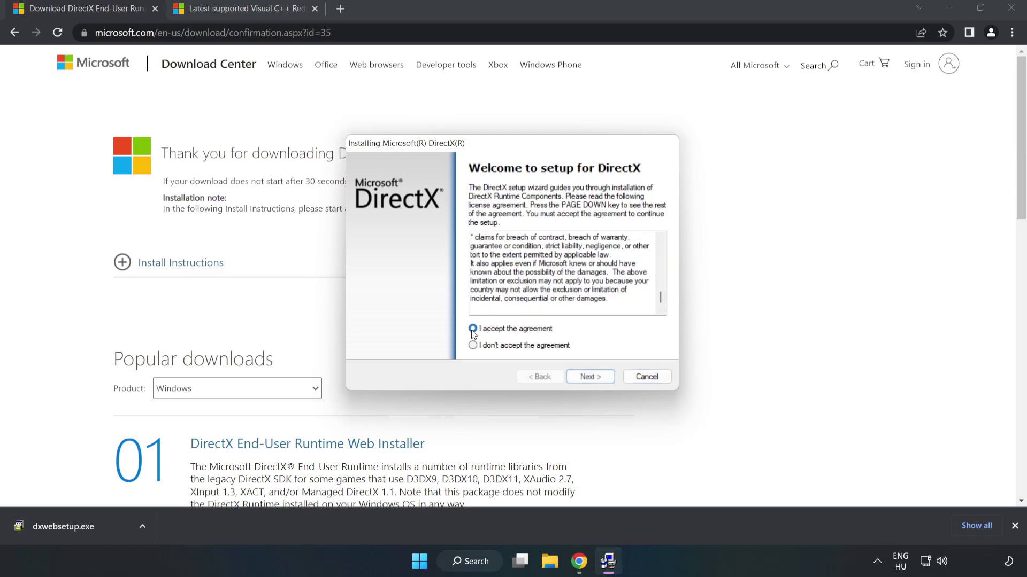
left_click(594, 378)
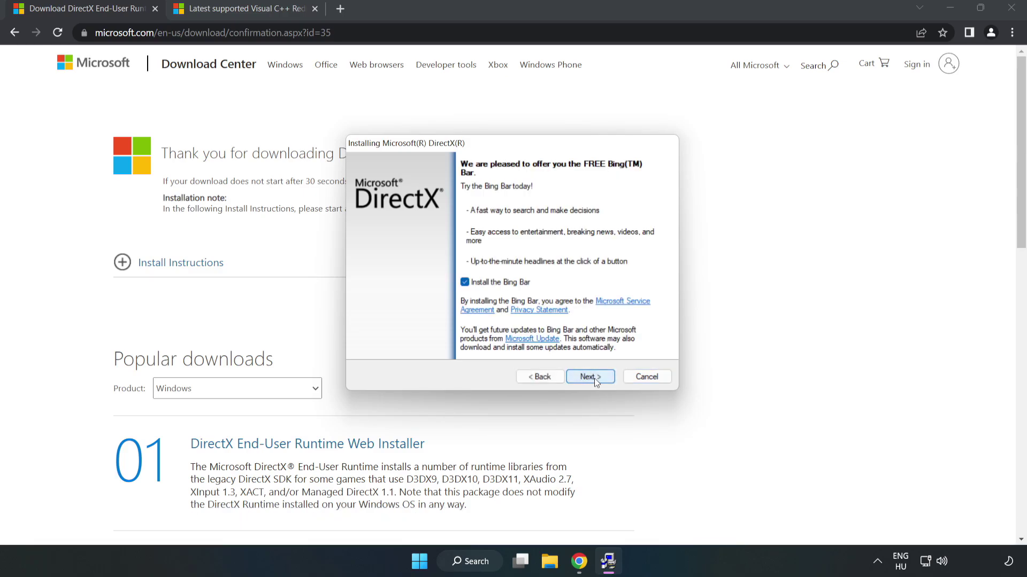
left_click(465, 282)
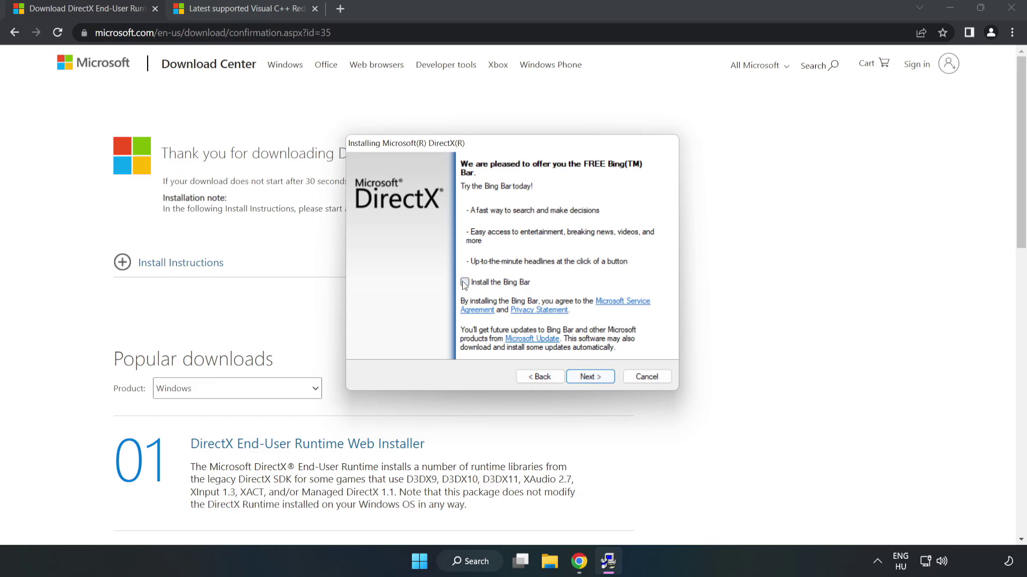
left_click(592, 376)
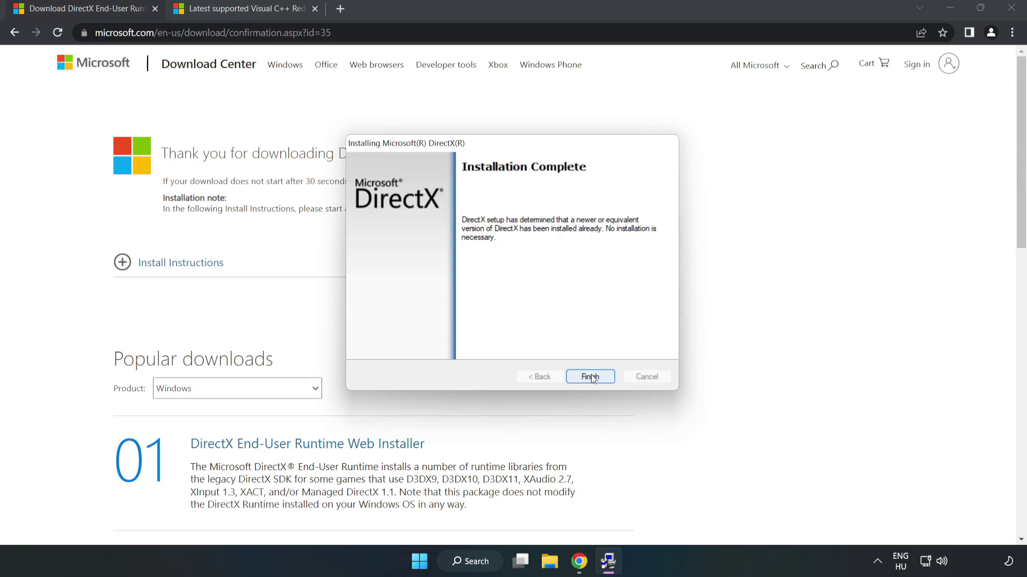
left_click(593, 378)
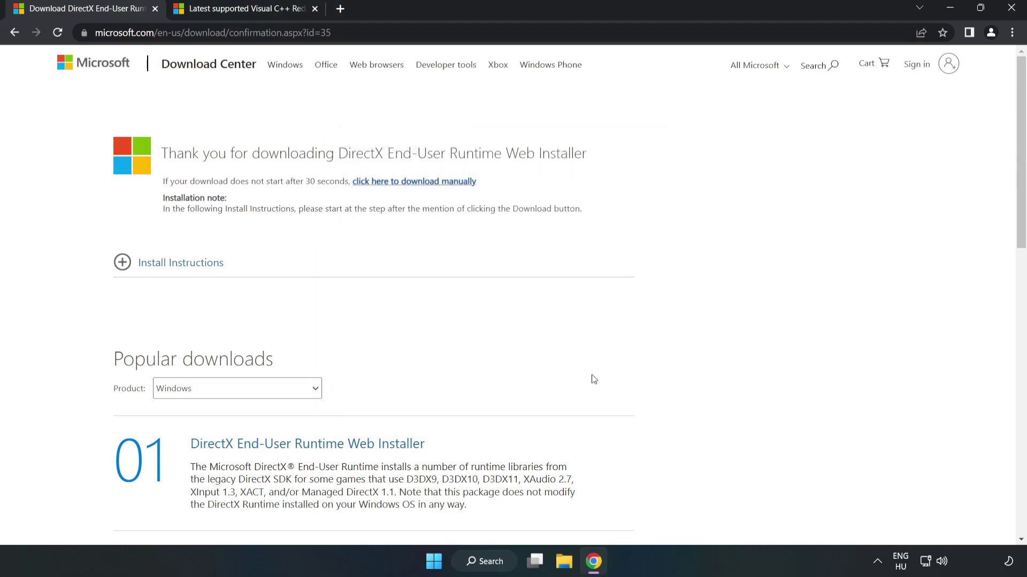
Step: Close the DirectX tab and download the arm64 and x86 vc_redist installers, allowing multiple downloads
left_click(155, 10)
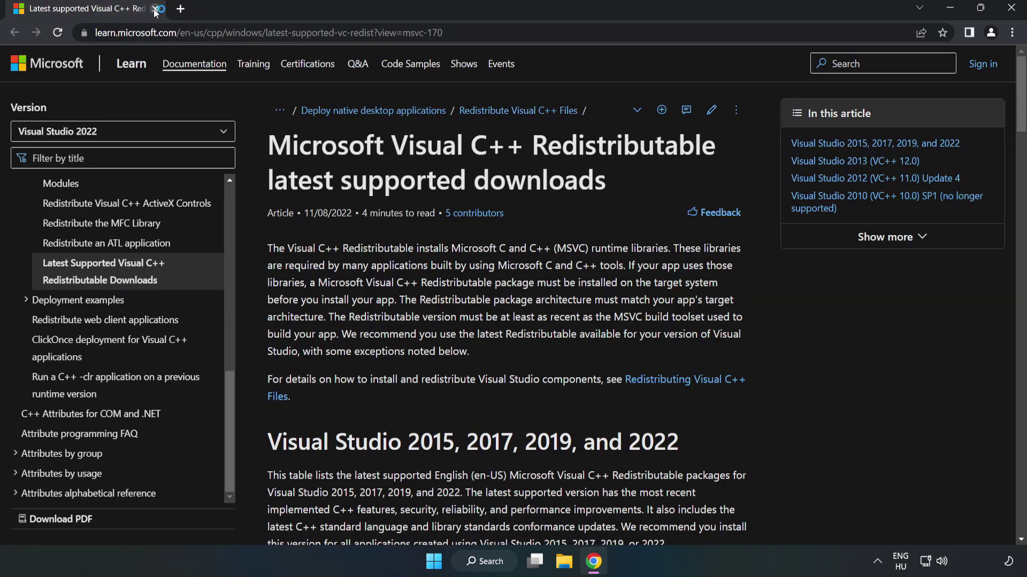
left_click(233, 33)
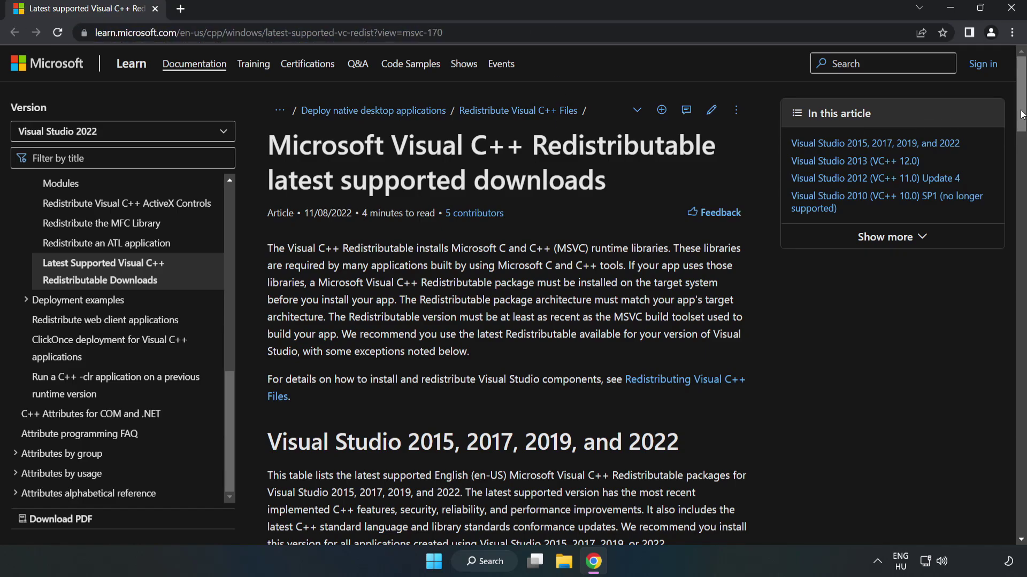
left_click_drag(1022, 116, 1021, 138)
scroll(847, 218, "down", 3)
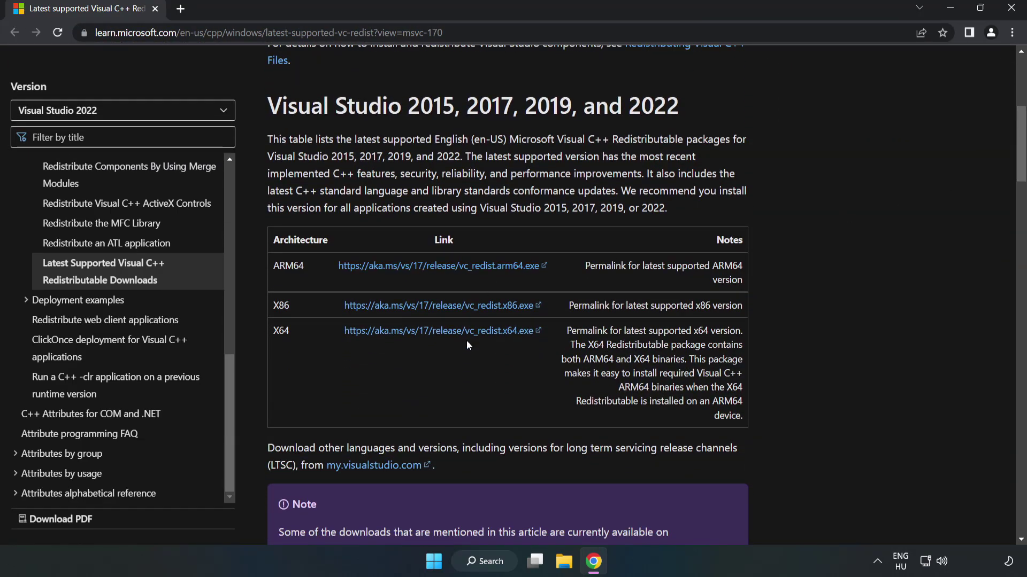
left_click(441, 268)
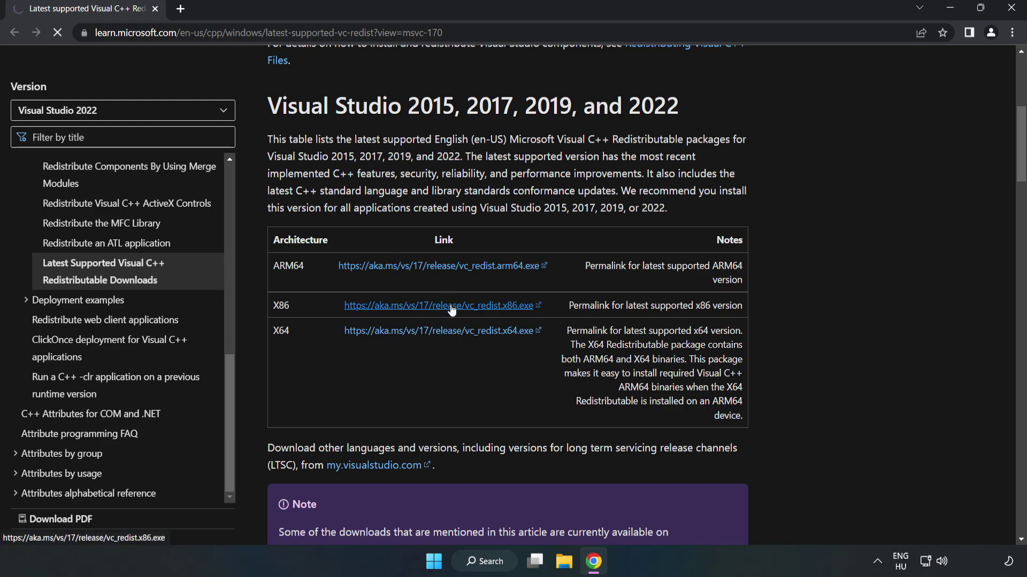
left_click(451, 311)
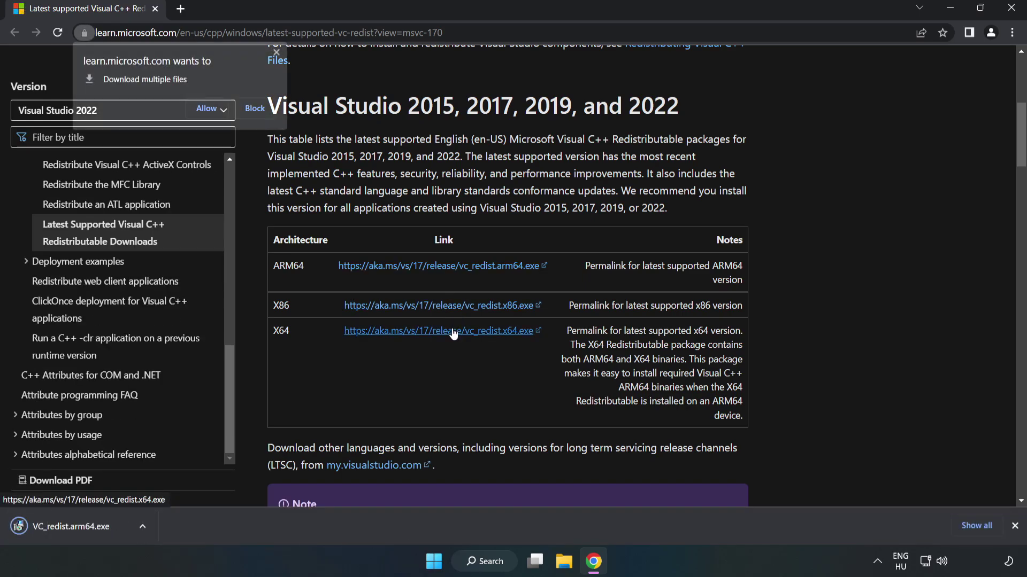
left_click(208, 108)
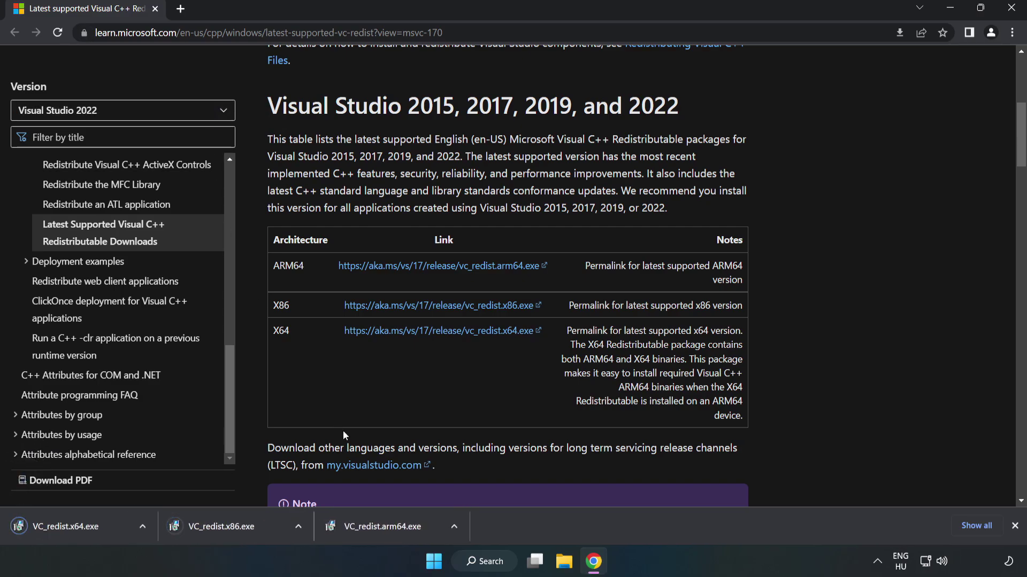
Step: Agree to the terms and attempt the ARM64 redistributable install, dismissing its failure
left_click(393, 530)
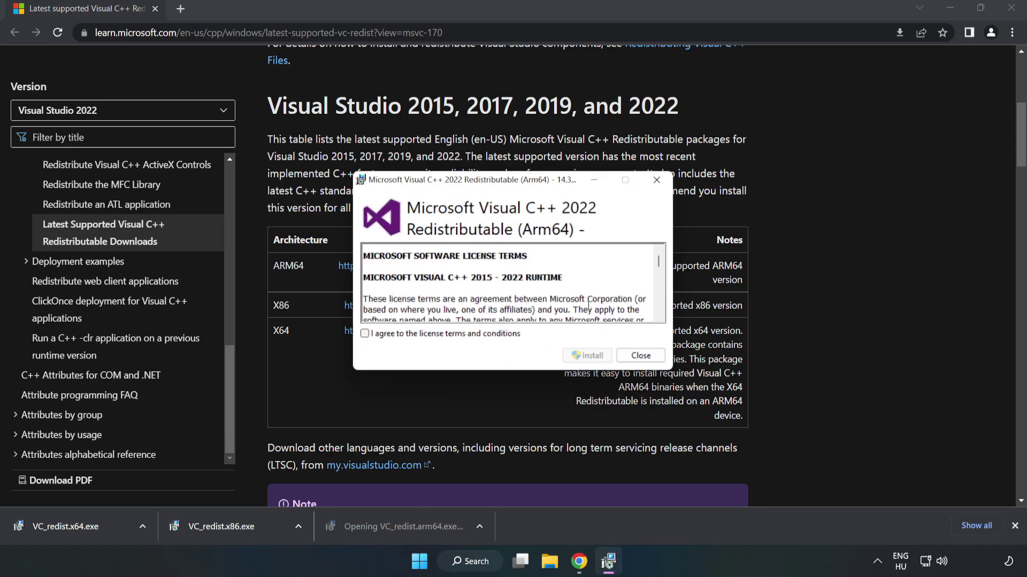
left_click_drag(656, 264, 656, 321)
left_click(452, 334)
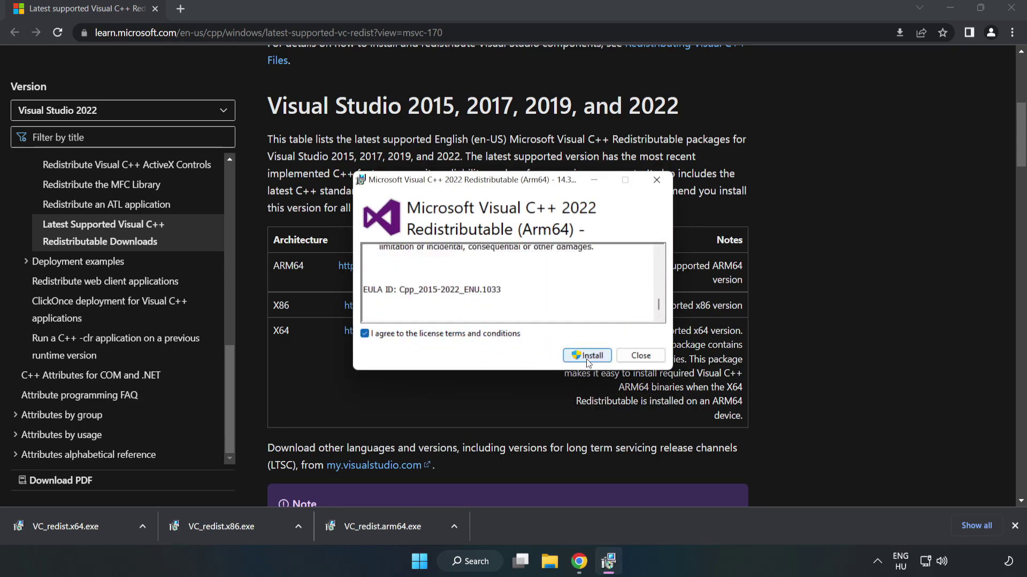
left_click(588, 357)
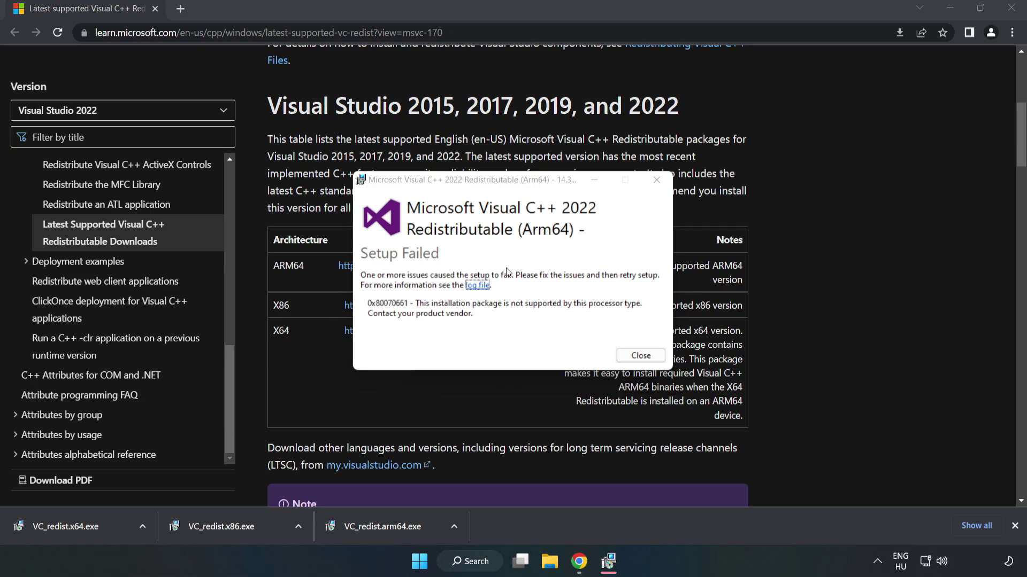
left_click(640, 355)
Step: Run the X86 and X64 installers, close their results without restarting, and close Chrome
left_click(242, 527)
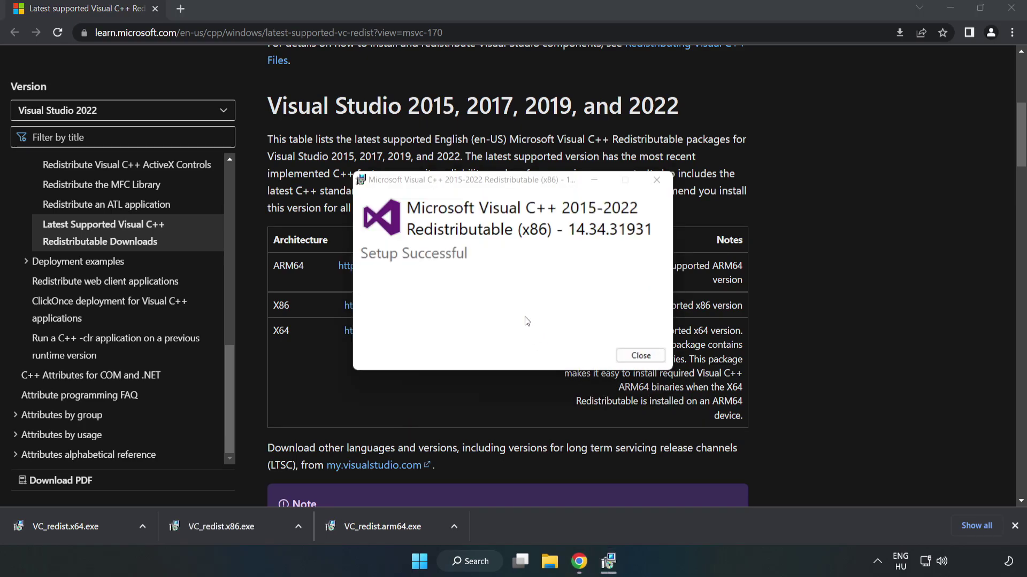
left_click(642, 355)
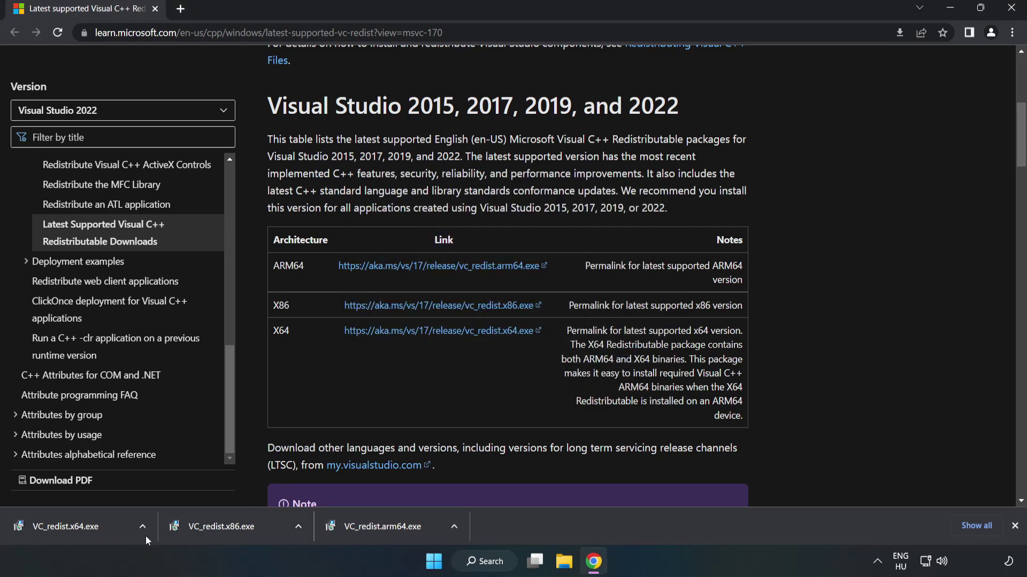
left_click(55, 524)
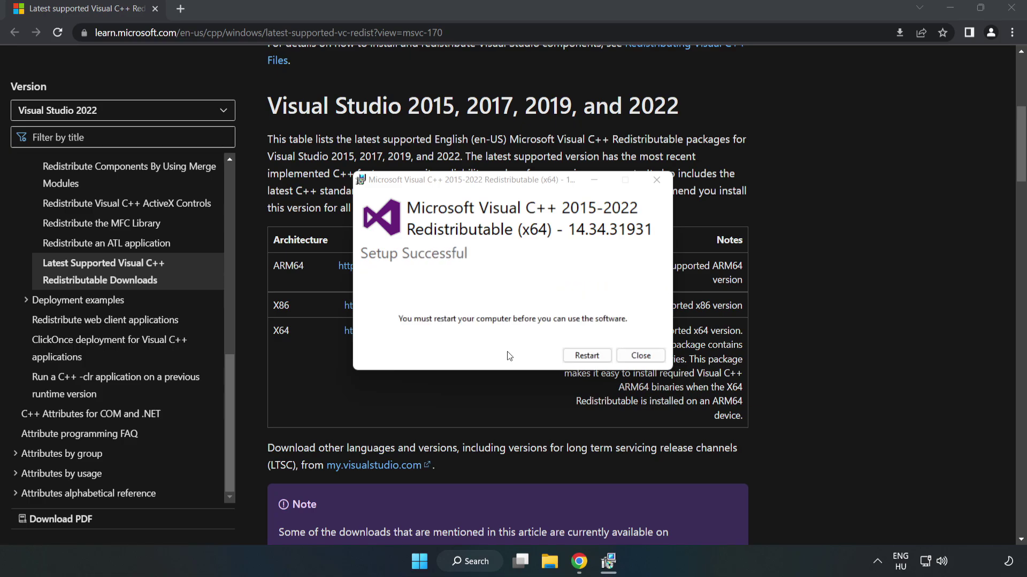
left_click(641, 357)
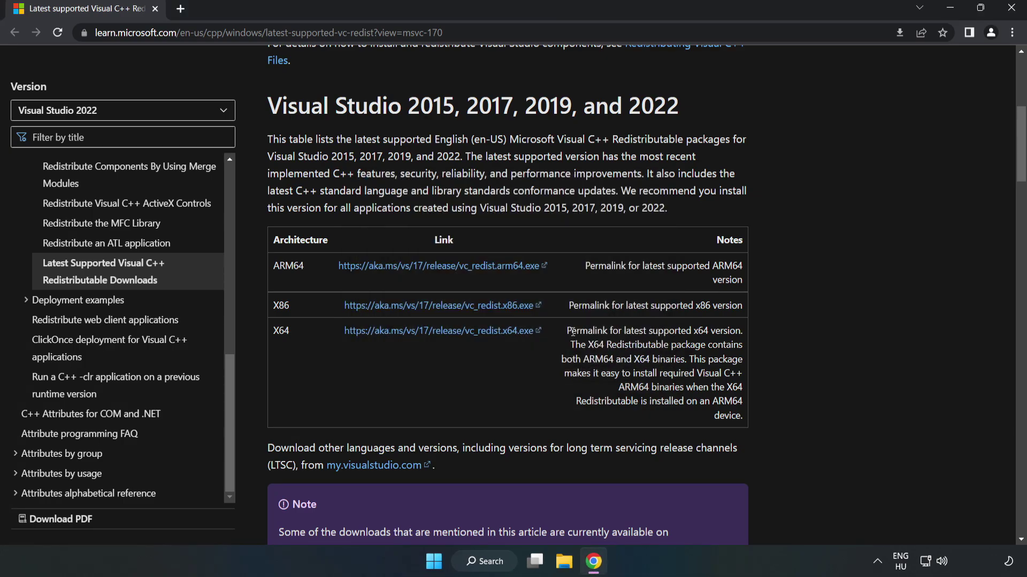
left_click(1012, 12)
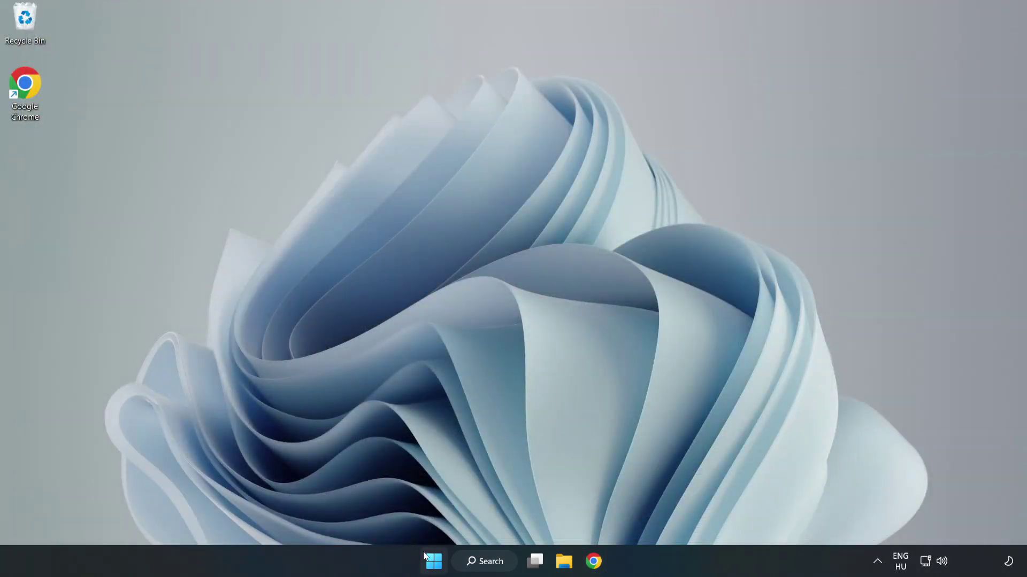
Step: Open the Start menu and reveal the Sleep, Shut down and Restart options
left_click(433, 563)
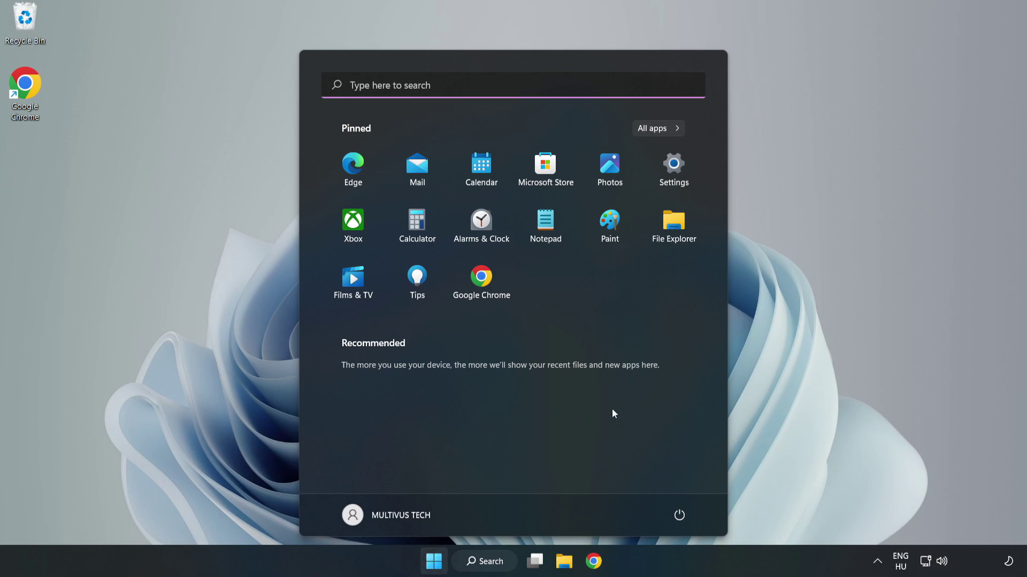
left_click(674, 520)
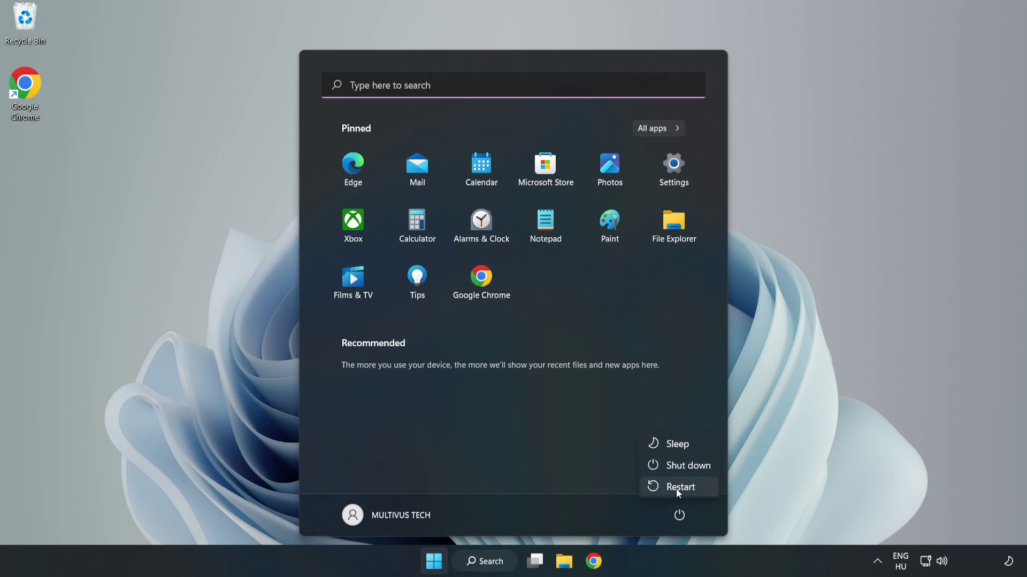